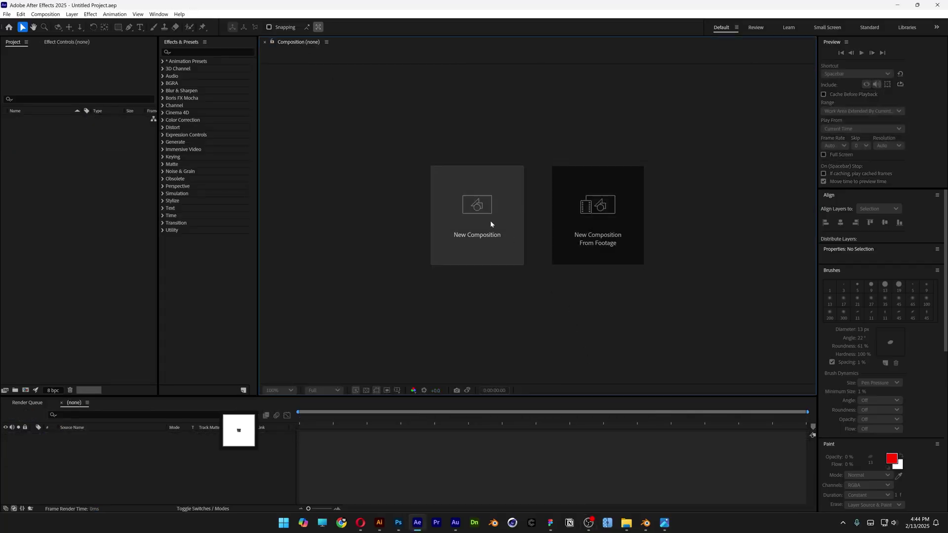
Create a new HD 1920x1080 25 fps composition lasting six seconds
{"action": "left_click", "coordinate": [490, 222]}
{"action": "left_click", "coordinate": [465, 193]}
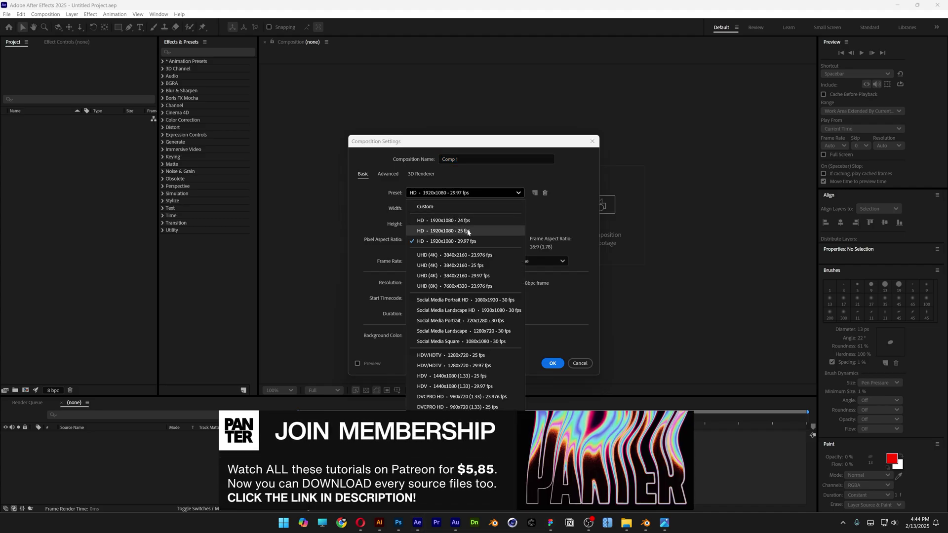
{"action": "left_click", "coordinate": [467, 233]}
{"action": "double_click", "coordinate": [423, 314]}
{"action": "type", "text": "06:00"}
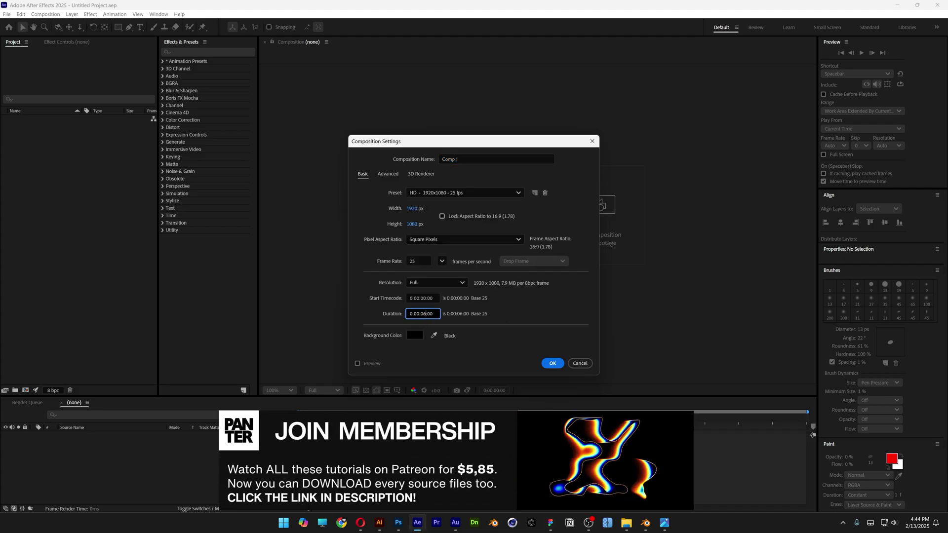
{"action": "left_click", "coordinate": [493, 159]}
Name the composition Grunge, confirm its settings, and leave S text editing
{"action": "type", "text": "Gr"}
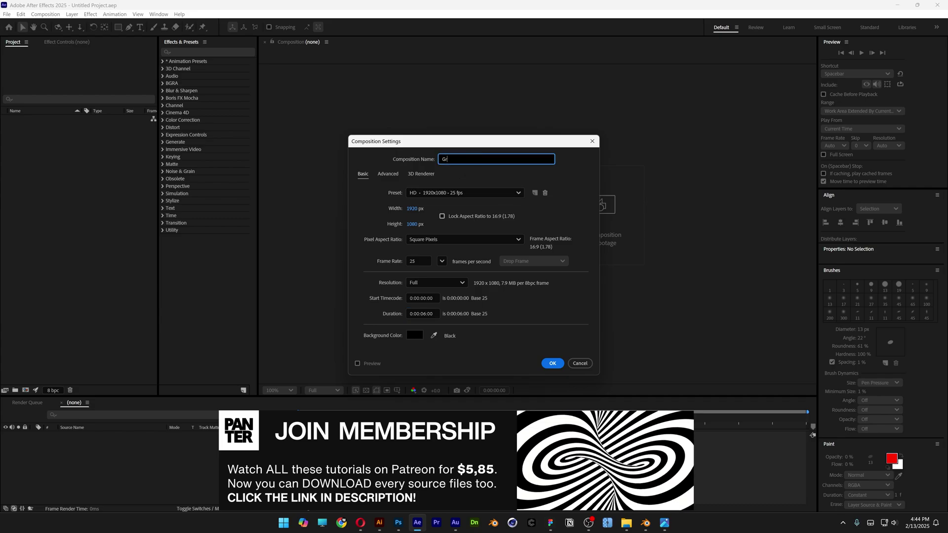
{"action": "type", "text": "unge"}
{"action": "left_click", "coordinate": [552, 363]}
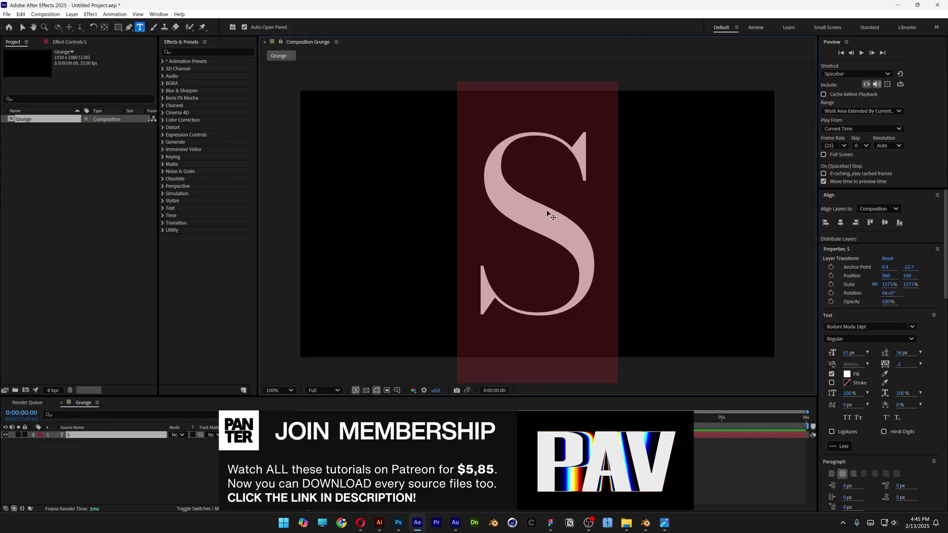
{"action": "left_click", "coordinate": [871, 327]}
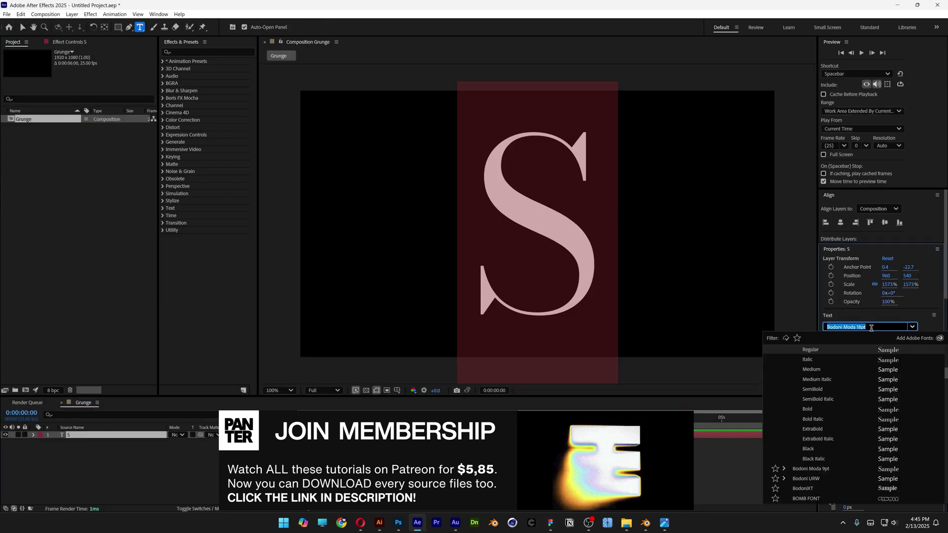
{"action": "key", "text": "Escape"}
Stretch the S horizontally to a scale of 2872.2 x 1573.0%
{"action": "key", "text": "v"}
{"action": "left_click_drag", "start_coordinate": [592, 223], "coordinate": [641, 224]}
{"action": "key", "text": "s"}
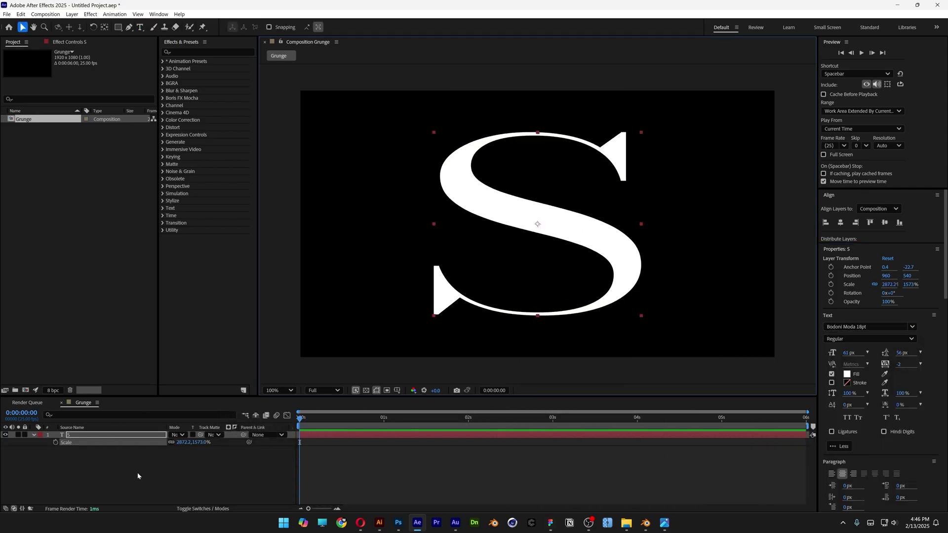
{"action": "left_click", "coordinate": [137, 475]}
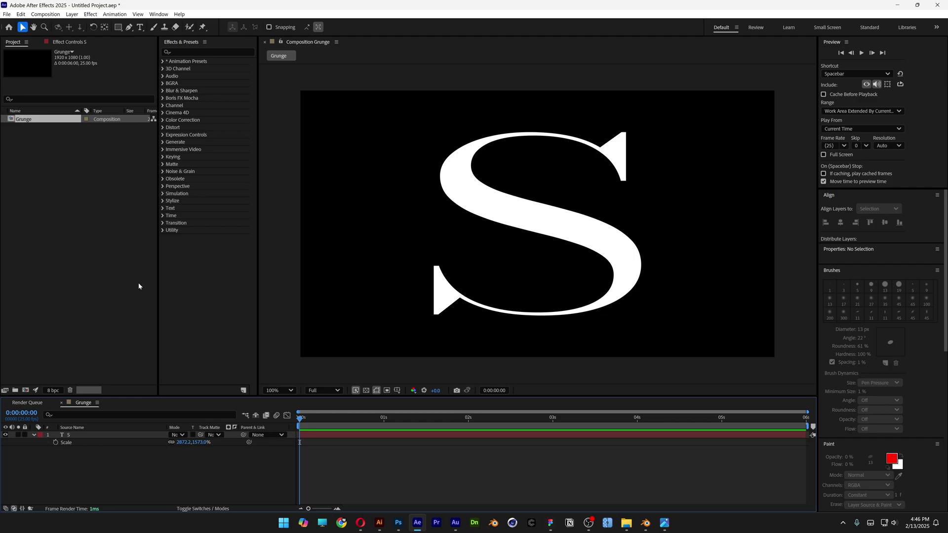
Add a full-frame rectangle shape layer with a black fill
{"action": "double_click", "coordinate": [118, 27]}
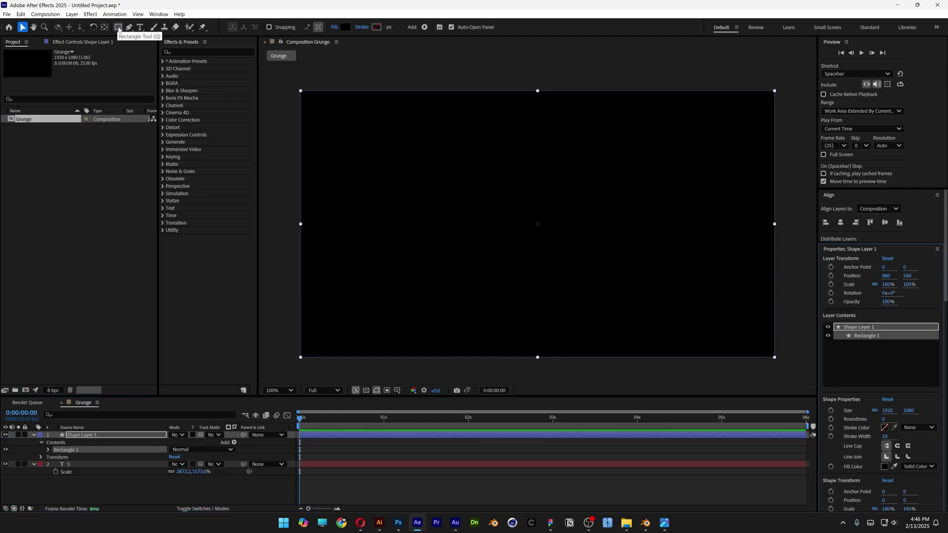
{"action": "left_click", "coordinate": [345, 27]}
{"action": "left_click_drag", "start_coordinate": [425, 255], "coordinate": [345, 331]}
{"action": "left_click", "coordinate": [555, 212]}
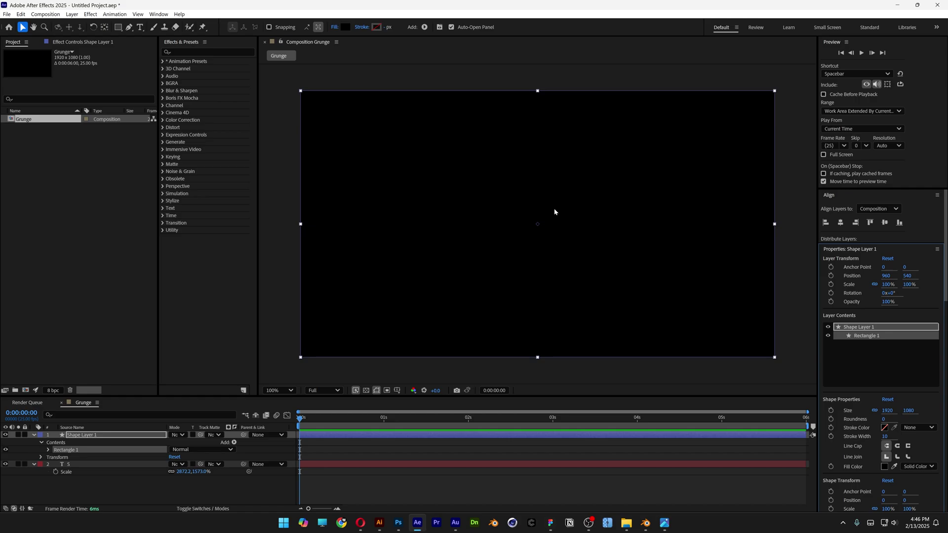
Move the black rectangle beneath the S and pre-compose both layers as TXT
{"action": "mouse_move", "coordinate": [88, 435]}
{"action": "left_mouse_down"}
{"action": "mouse_move", "coordinate": [111, 496]}
{"action": "mouse_move", "coordinate": [87, 435]}
{"action": "left_mouse_up"}
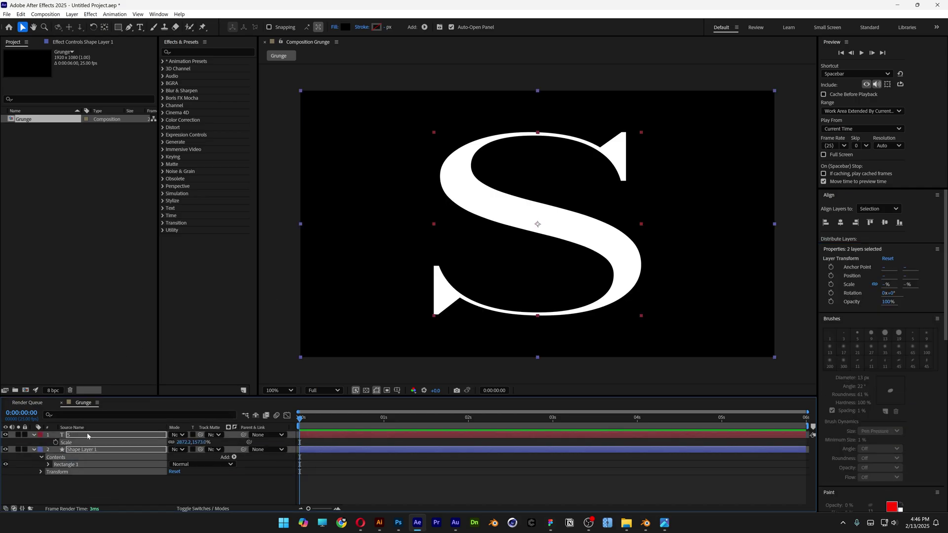
{"action": "right_click", "coordinate": [89, 437]}
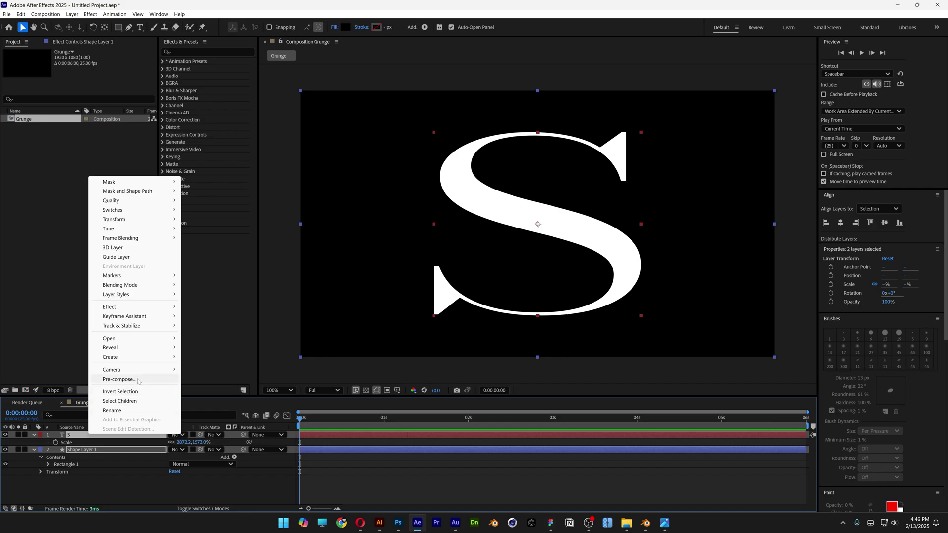
{"action": "left_click", "coordinate": [119, 379]}
{"action": "type", "text": "TXT"}
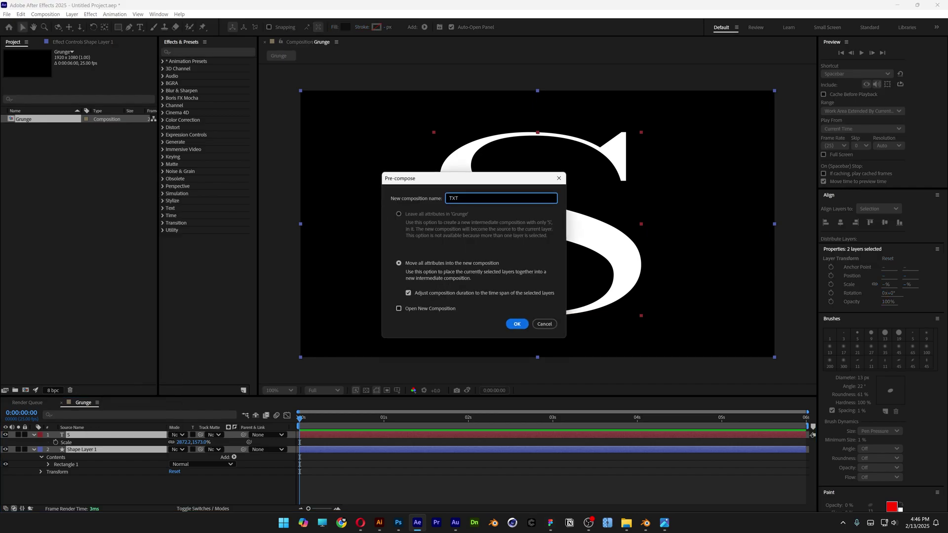
{"action": "key", "text": "Return"}
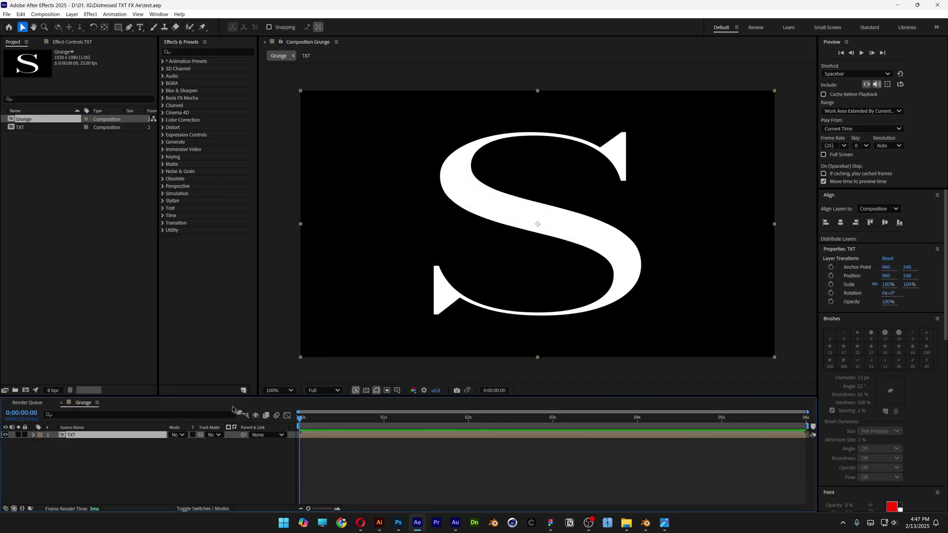
Create a black 1920x1080 solid layer named Blur Comp
{"action": "right_click", "coordinate": [146, 472]}
{"action": "mouse_move", "coordinate": [190, 365]}
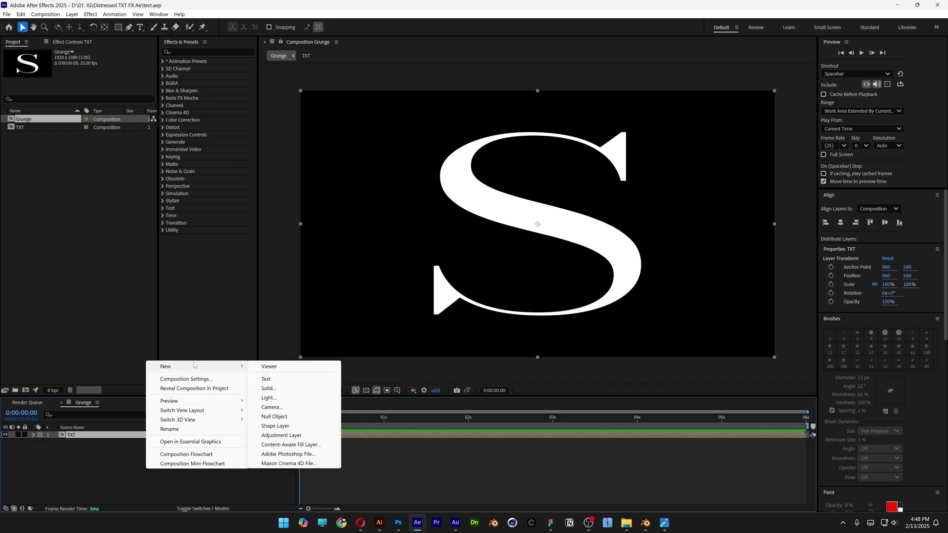
{"action": "left_click", "coordinate": [272, 389]}
{"action": "type", "text": "Blur Comp"}
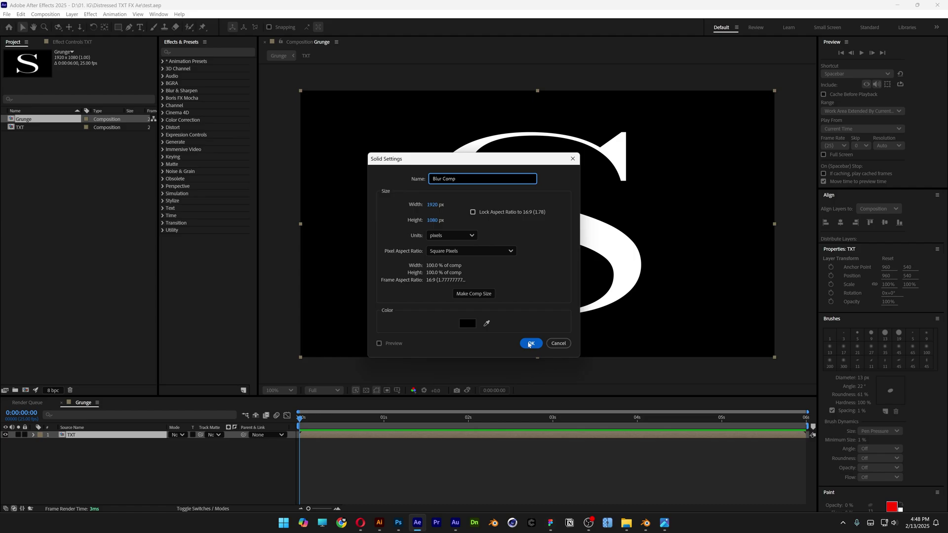
{"action": "left_click", "coordinate": [530, 343]}
Apply the 4-Color Gradient effect to the Blur Comp layer
{"action": "left_click", "coordinate": [194, 51]}
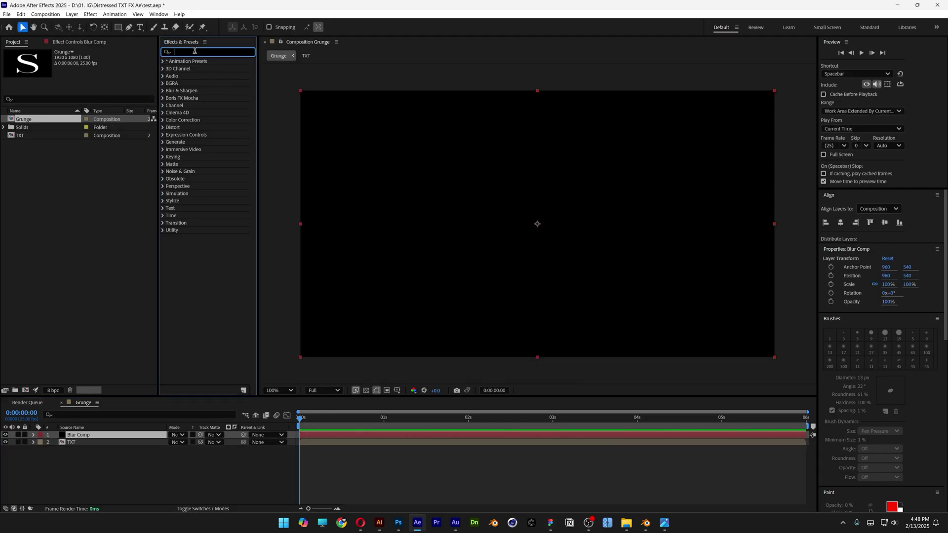
{"action": "type", "text": "4-color gradient"}
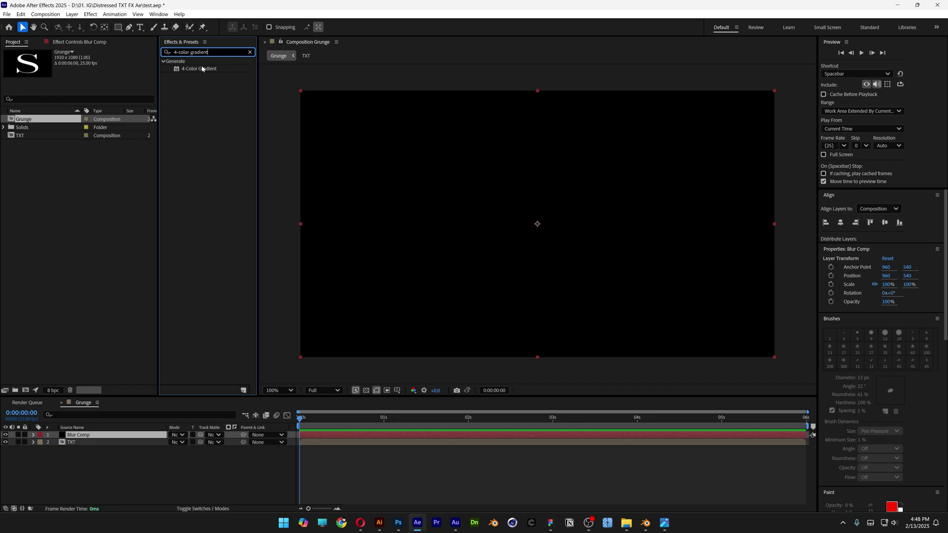
{"action": "left_click_drag", "start_coordinate": [202, 69], "coordinate": [102, 436]}
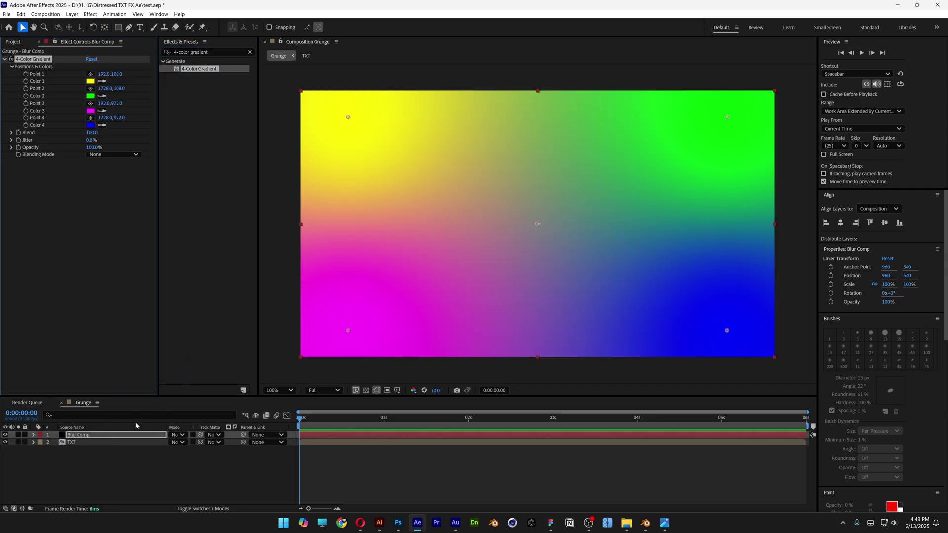
Set gradient Colors 1 and 2 to white
{"action": "left_click", "coordinate": [91, 81]}
{"action": "left_click", "coordinate": [377, 208]}
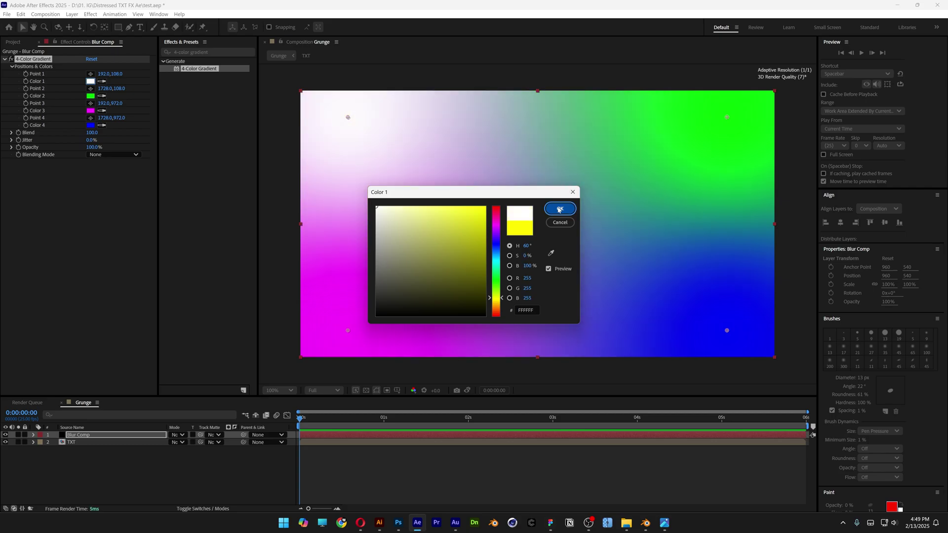
{"action": "left_click", "coordinate": [560, 209]}
{"action": "left_click", "coordinate": [90, 96]}
{"action": "left_click_drag", "start_coordinate": [377, 207], "coordinate": [339, 168]}
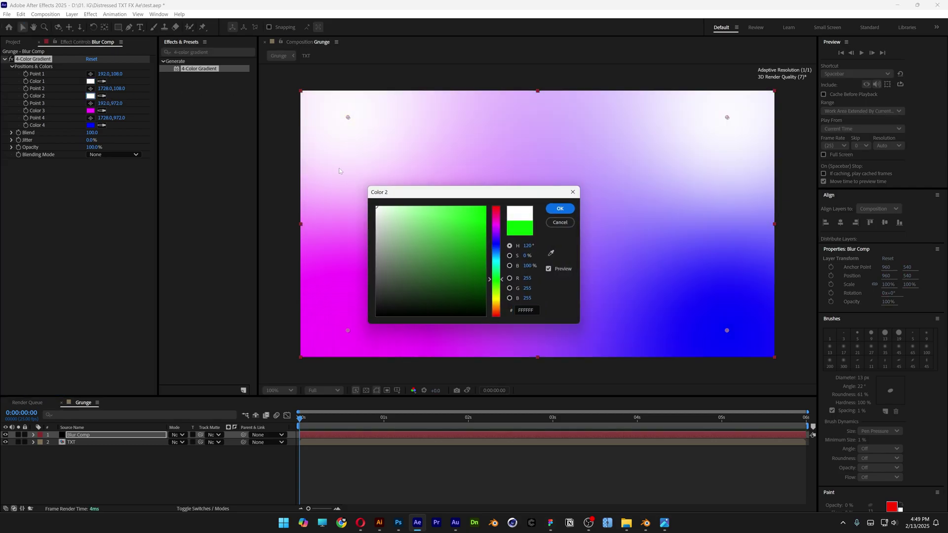
{"action": "key", "text": "Return"}
Set gradient Colors 3 and 4 to black
{"action": "left_click", "coordinate": [90, 110]}
{"action": "left_click", "coordinate": [378, 316]}
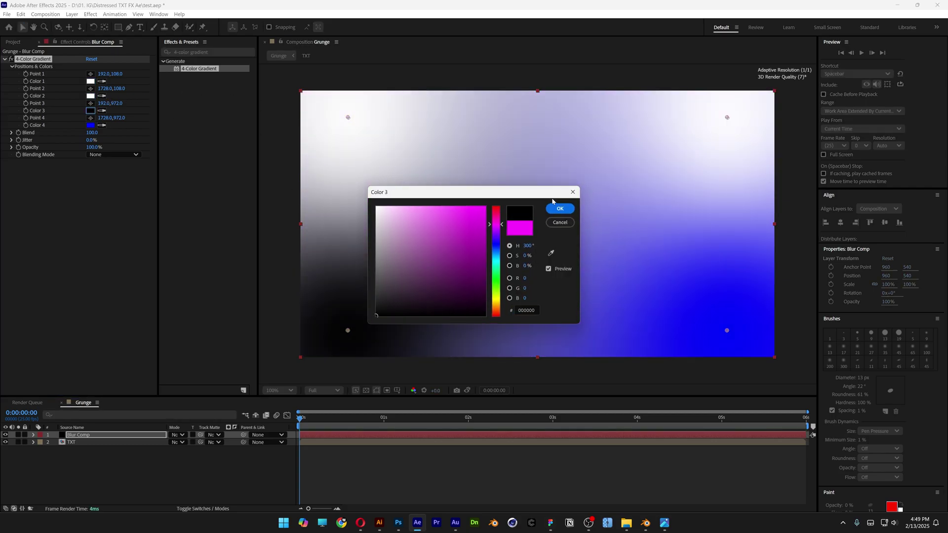
{"action": "left_click", "coordinate": [560, 208]}
{"action": "left_click", "coordinate": [90, 125]}
{"action": "left_click", "coordinate": [377, 316]}
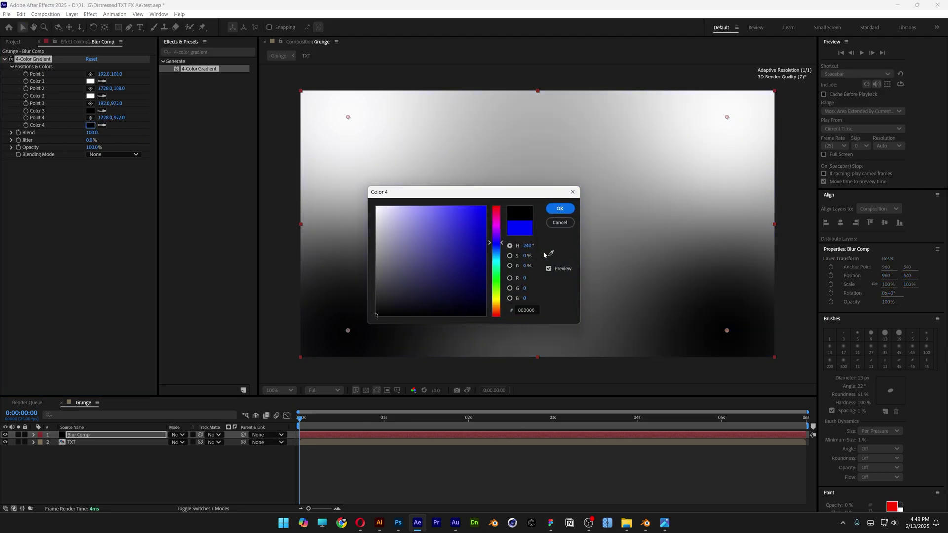
{"action": "left_click", "coordinate": [561, 208]}
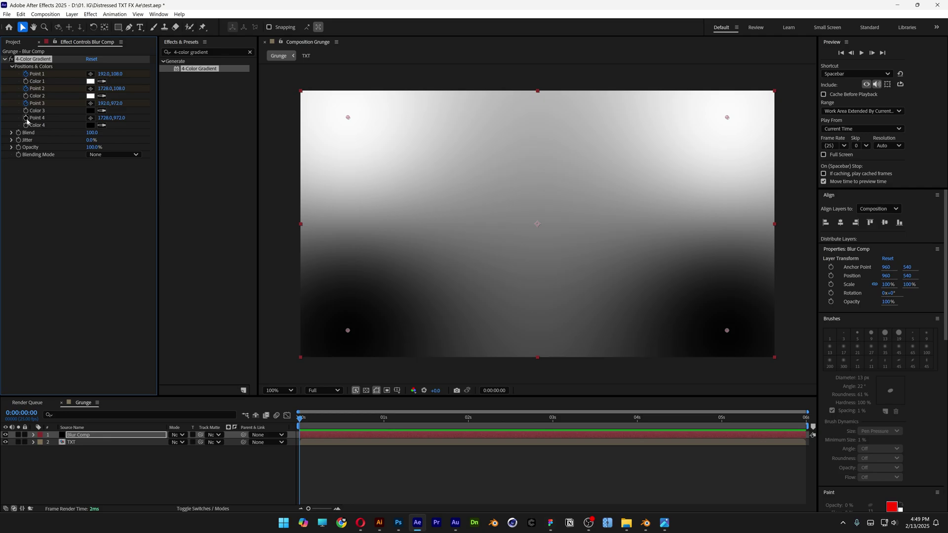
Keyframe new gradient point positions at the one-second mark
{"action": "left_click", "coordinate": [384, 419]}
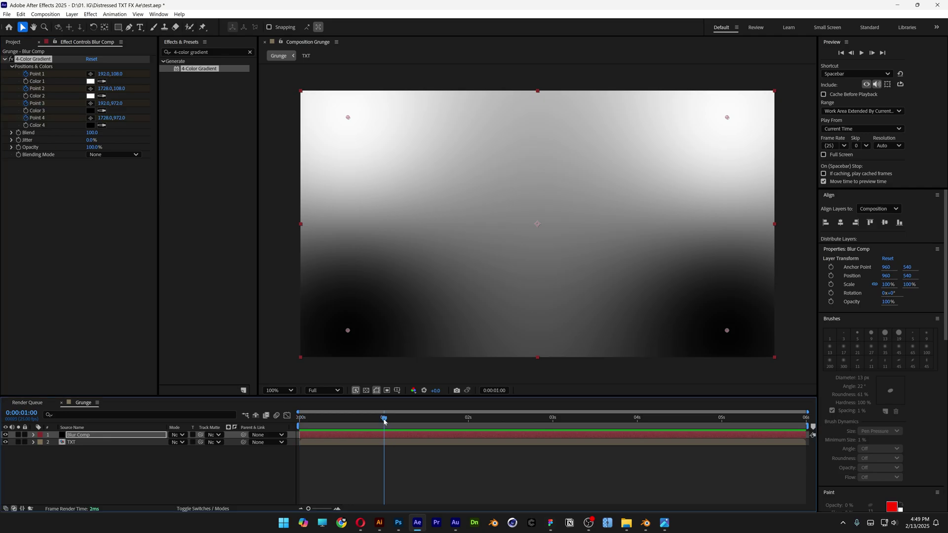
{"action": "left_click_drag", "start_coordinate": [347, 332], "coordinate": [710, 175]}
{"action": "key", "text": "ctrl+v"}
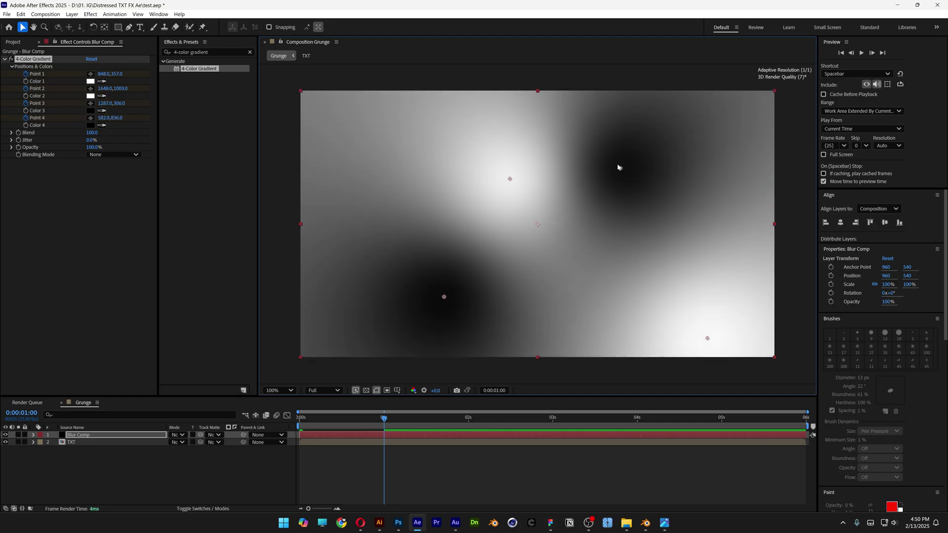
{"action": "key", "text": "ctrl+z"}
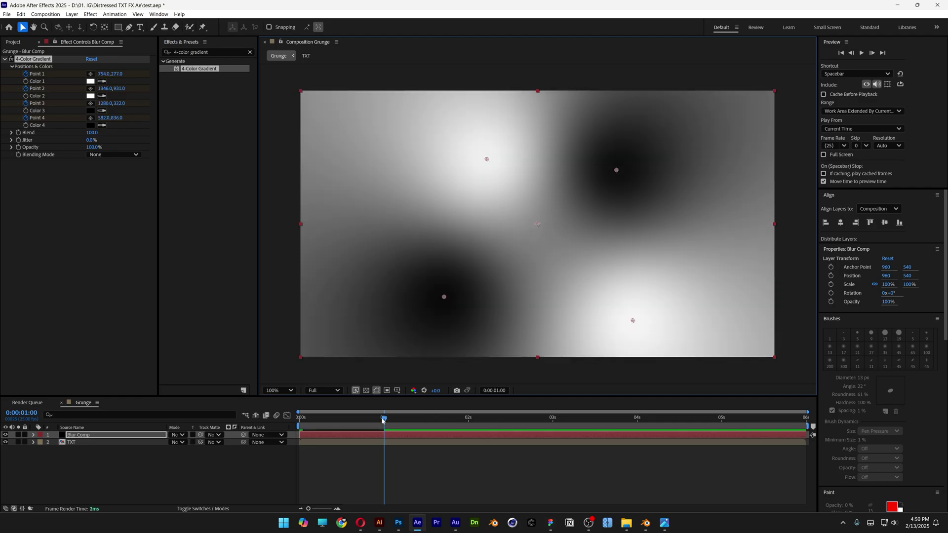
{"action": "left_click_drag", "start_coordinate": [382, 420], "coordinate": [468, 420]}
Keyframe the gradient points at two seconds, moving Point 4, and scrub to check
{"action": "key", "text": "u"}
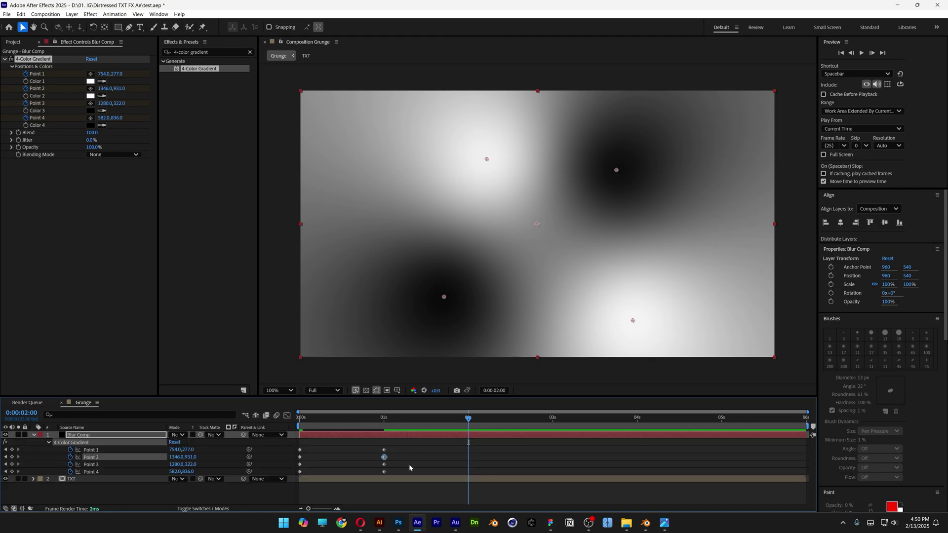
{"action": "key", "text": "ctrl+v"}
{"action": "left_click_drag", "start_coordinate": [443, 302], "coordinate": [412, 251]}
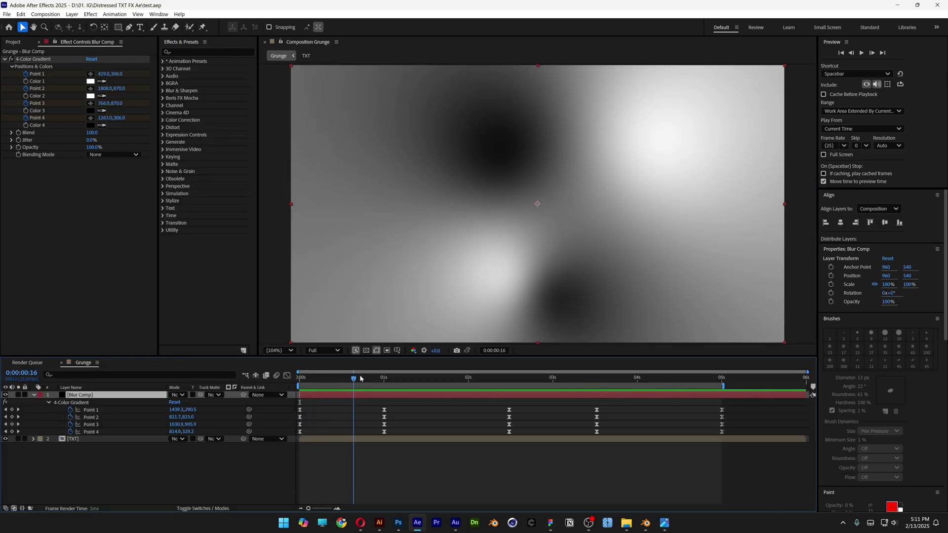
{"action": "left_click_drag", "start_coordinate": [353, 374], "coordinate": [576, 373]}
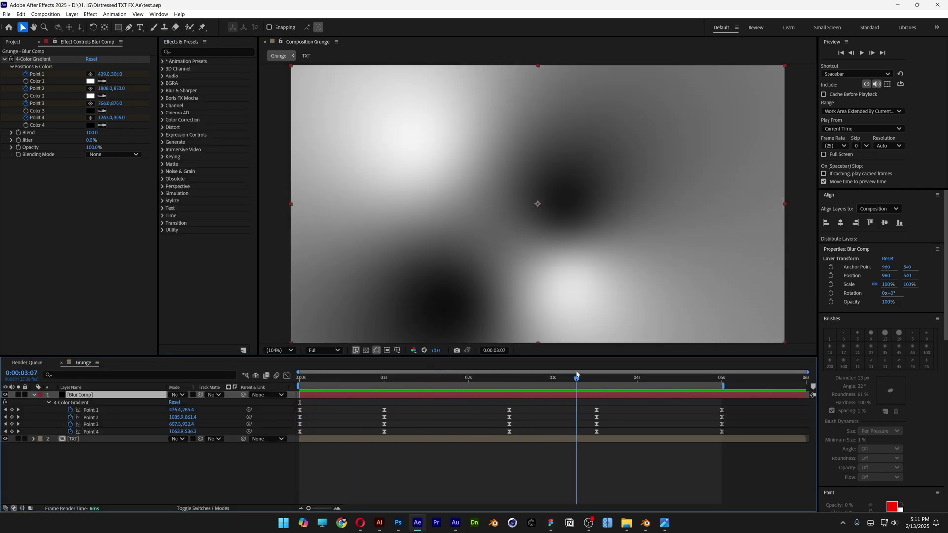
Hide and collapse Blur Comp, then add a new adjustment layer
{"action": "left_click", "coordinate": [5, 395]}
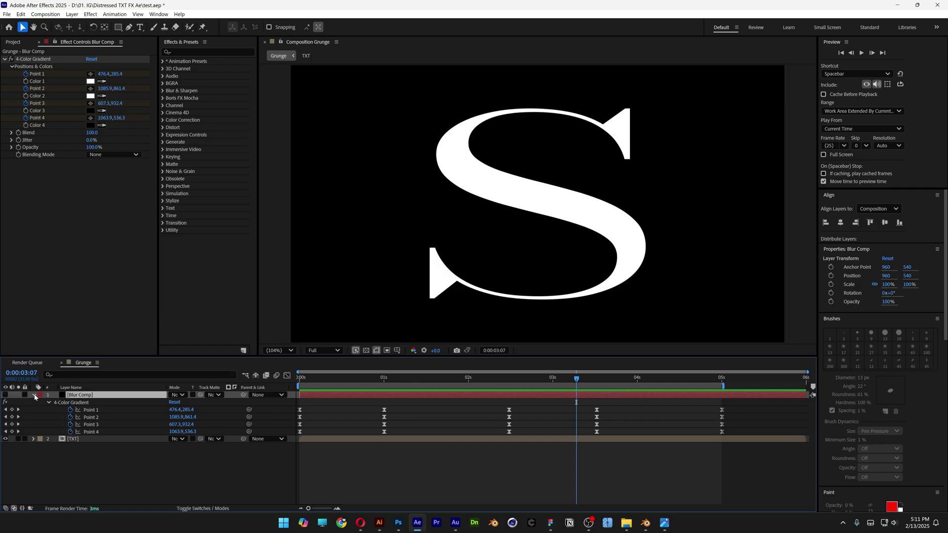
{"action": "left_click", "coordinate": [33, 395]}
{"action": "right_click", "coordinate": [101, 447]}
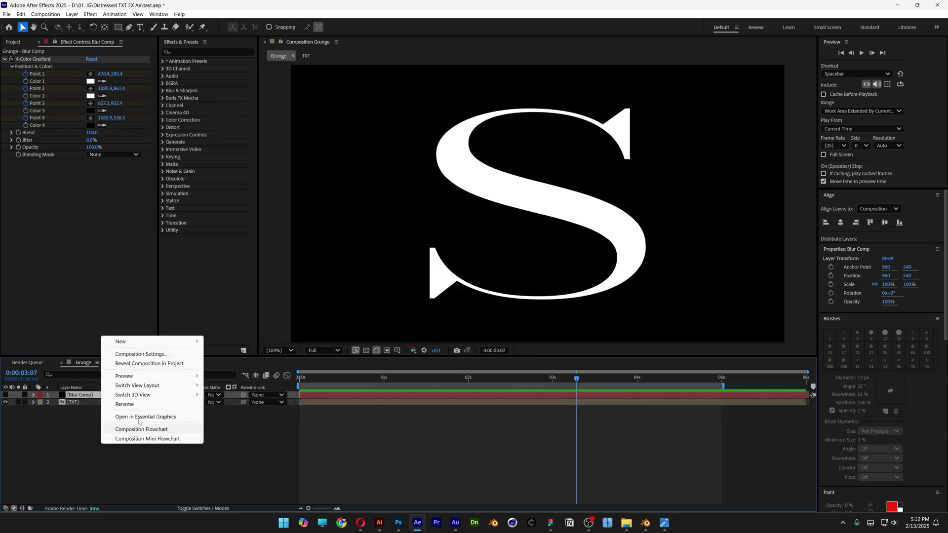
{"action": "mouse_move", "coordinate": [143, 342]}
{"action": "left_click", "coordinate": [236, 410]}
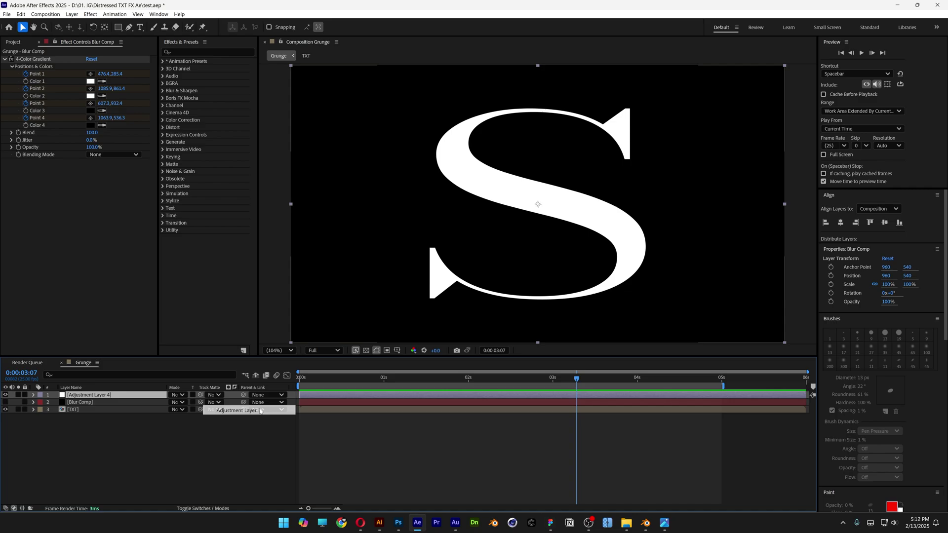
Rename the adjustment layer Blur and search the effects for 'compound blur'
{"action": "right_click", "coordinate": [85, 395]}
{"action": "left_click", "coordinate": [114, 370]}
{"action": "type", "text": "Blur"}
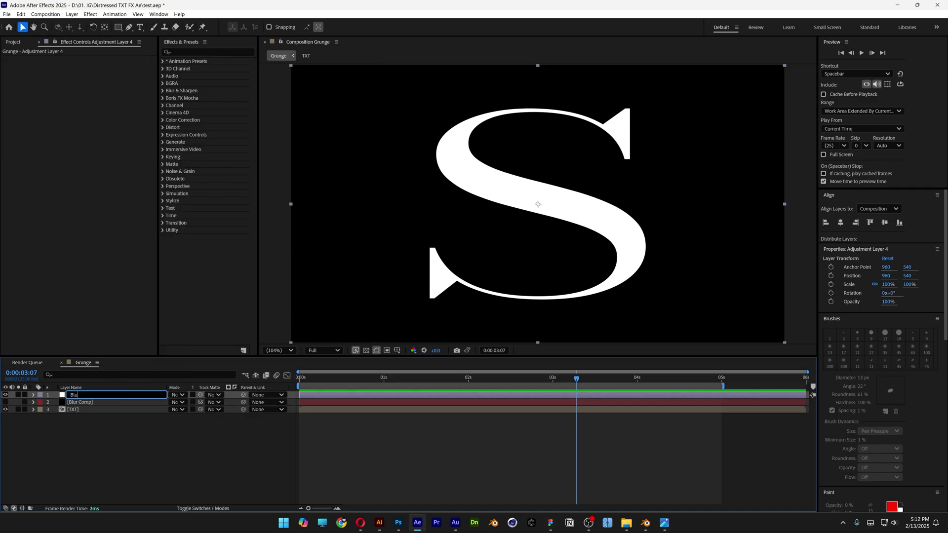
{"action": "key", "text": "Return"}
{"action": "left_click", "coordinate": [188, 51]}
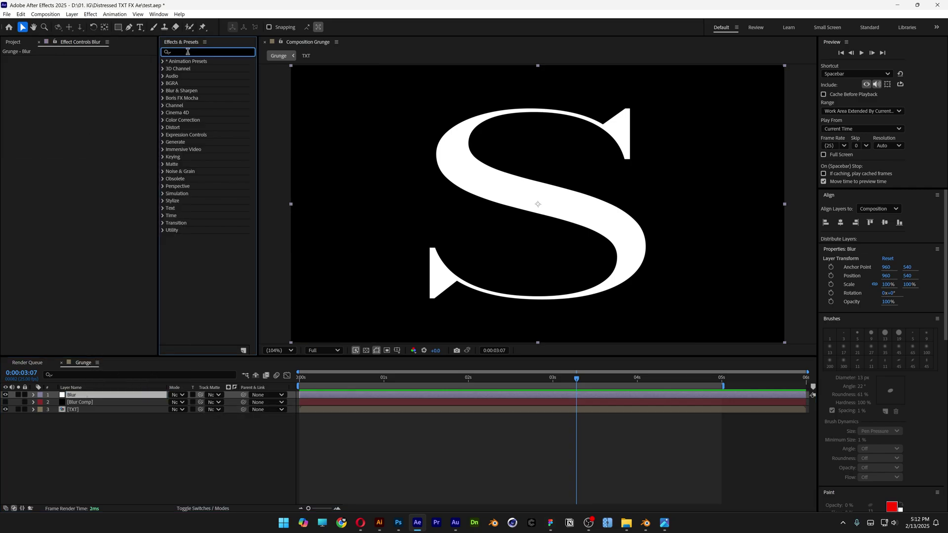
{"action": "type", "text": "compound blur"}
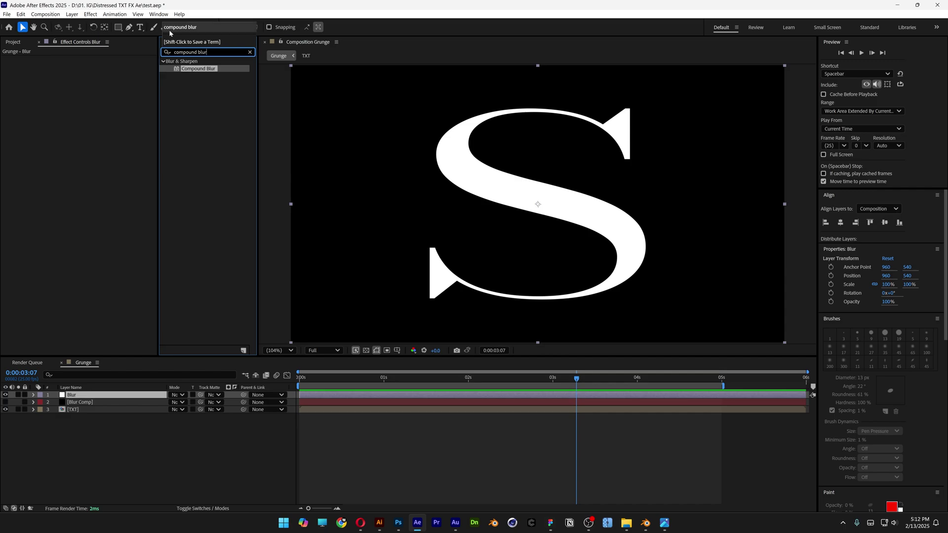
Apply Compound Blur to the Blur layer, using Blur Comp with Effects & Masks as the blur layer
{"action": "left_click_drag", "start_coordinate": [200, 69], "coordinate": [78, 397]}
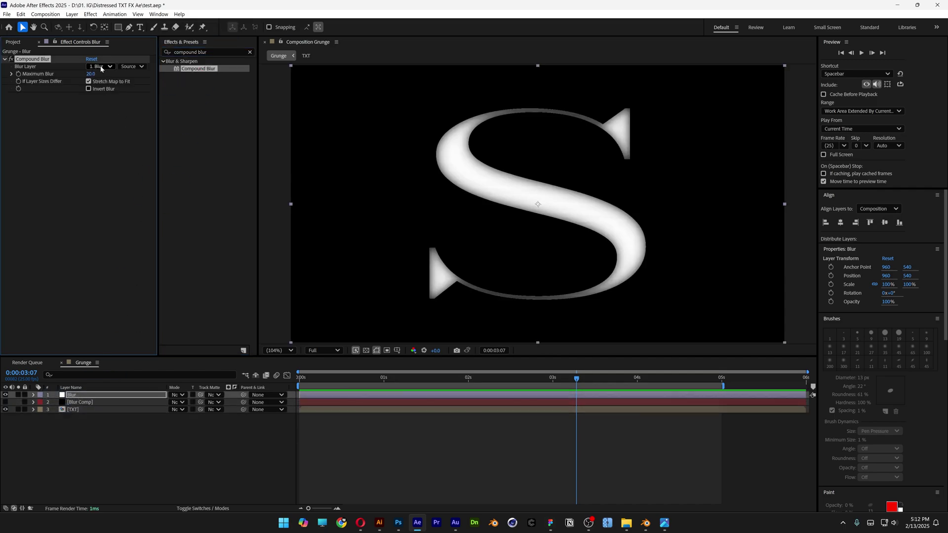
{"action": "left_click", "coordinate": [101, 67]}
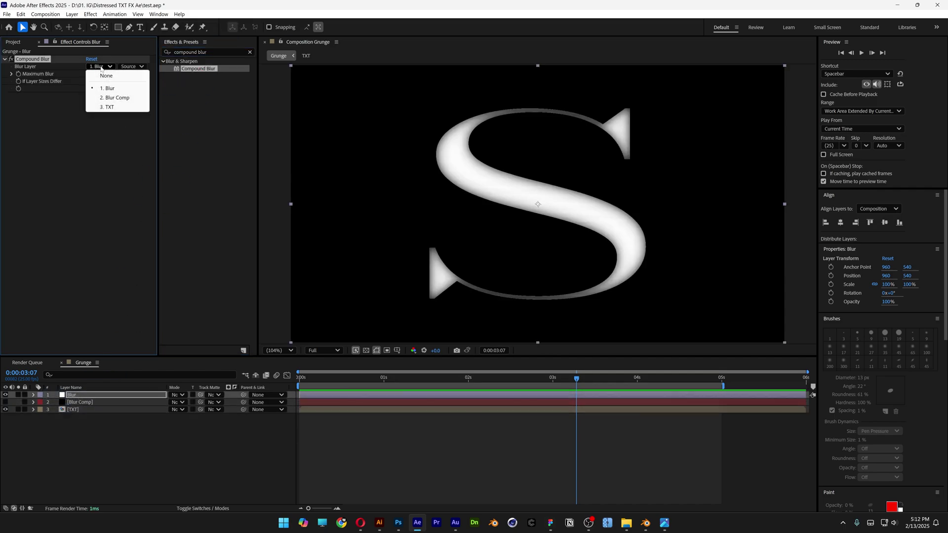
{"action": "left_click", "coordinate": [123, 98]}
{"action": "left_click", "coordinate": [136, 67]}
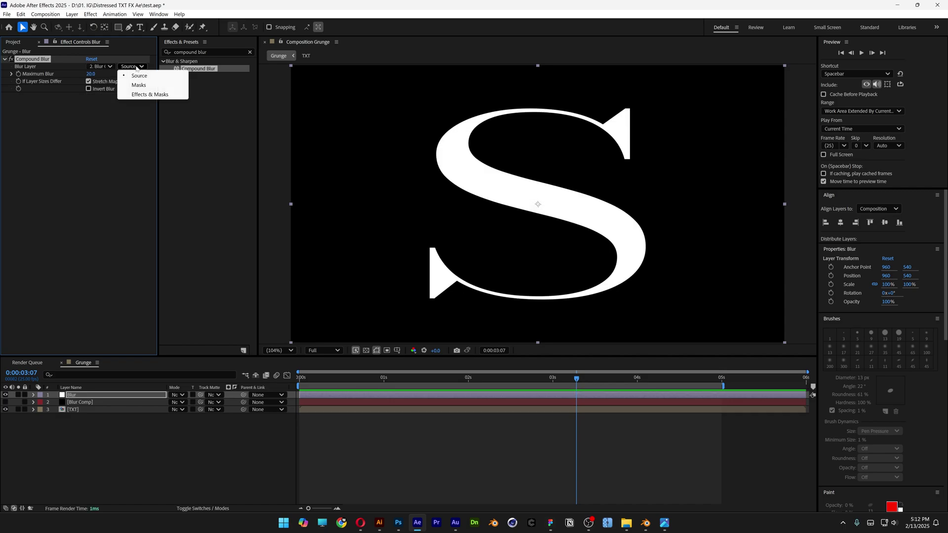
{"action": "left_click", "coordinate": [162, 94]}
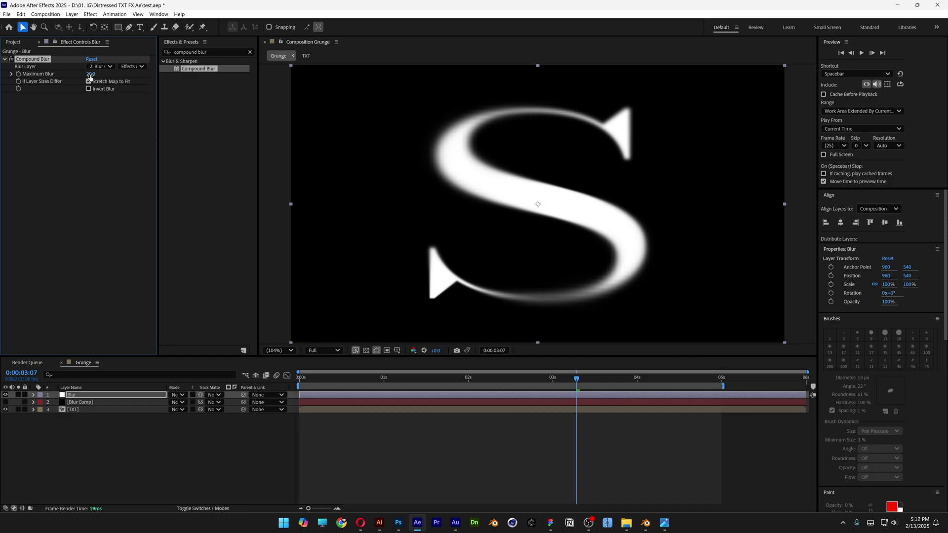
Set Compound Blur's Maximum Blur to 120 and review the result around 1:22
{"action": "left_click_drag", "start_coordinate": [90, 74], "coordinate": [118, 73]}
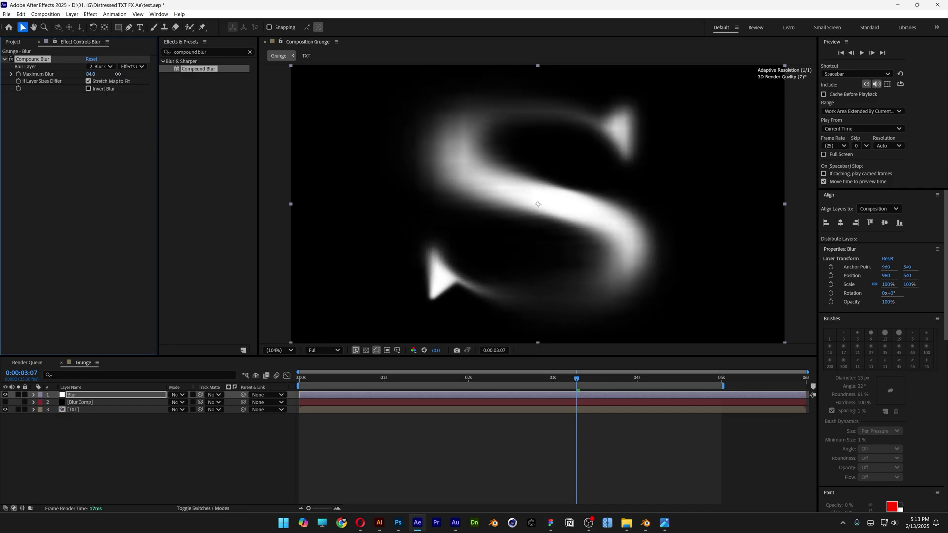
{"action": "mouse_move", "coordinate": [319, 378]}
{"action": "left_mouse_down"}
{"action": "mouse_move", "coordinate": [311, 379]}
{"action": "mouse_move", "coordinate": [368, 379]}
{"action": "mouse_move", "coordinate": [334, 379]}
{"action": "left_mouse_up"}
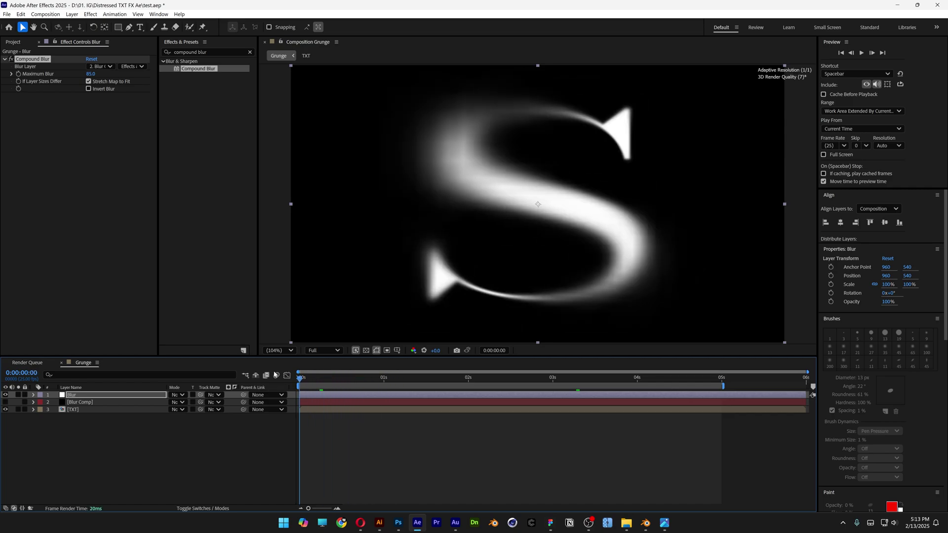
{"action": "left_click", "coordinate": [94, 73]}
{"action": "type", "text": "121"}
{"action": "key", "text": "Return"}
{"action": "type", "text": "12"}
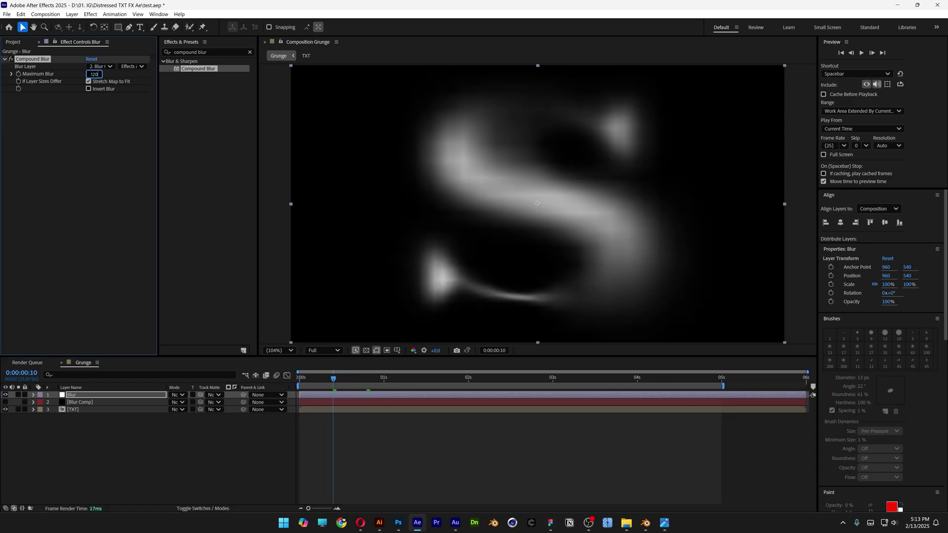
{"action": "type", "text": "0"}
{"action": "key", "text": "Return"}
{"action": "key", "text": "Page_Down"}
{"action": "scroll", "coordinate": [567, 207], "scroll_direction": "up", "scroll_amount": 2}
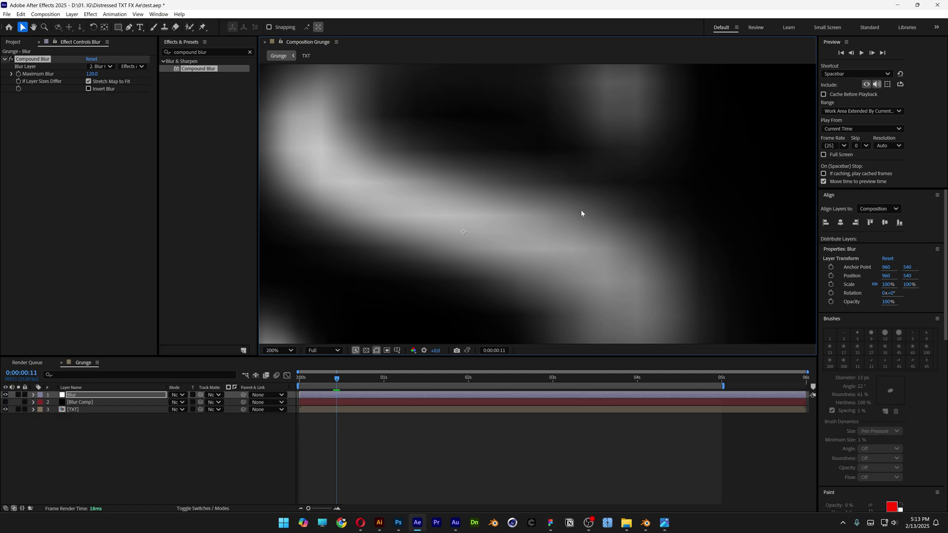
{"action": "scroll", "coordinate": [581, 213], "scroll_direction": "down", "scroll_amount": 2}
{"action": "left_click_drag", "start_coordinate": [336, 379], "coordinate": [462, 363]}
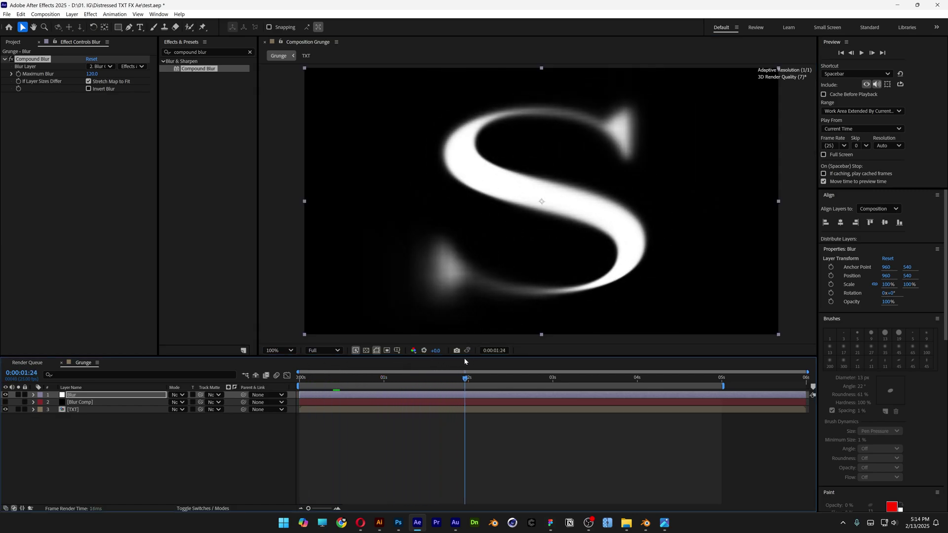
Add Camera Lens Blur to the Blur layer below Compound Blur
{"action": "left_click", "coordinate": [250, 52]}
{"action": "type", "text": "camera"}
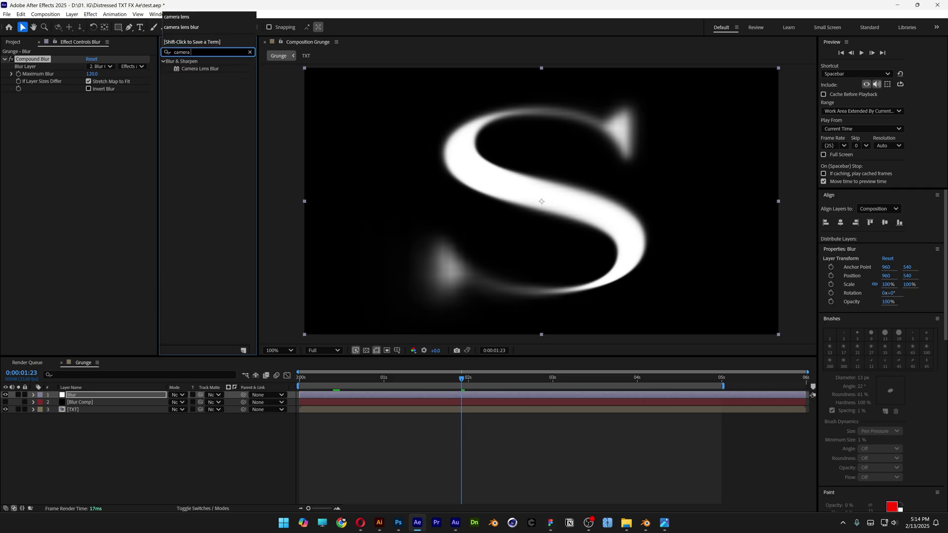
{"action": "type", "text": " lens blur"}
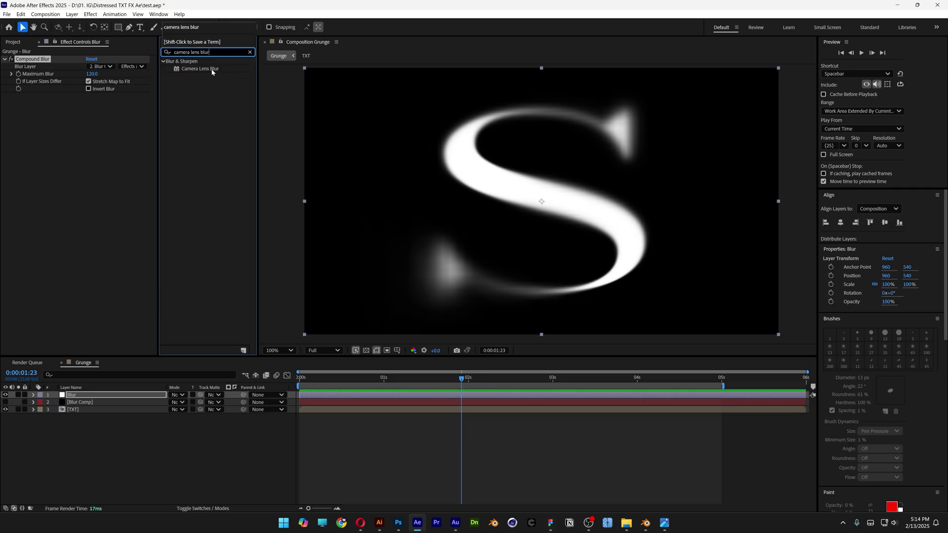
{"action": "left_click", "coordinate": [211, 69]}
{"action": "left_click_drag", "start_coordinate": [212, 72], "coordinate": [92, 131]}
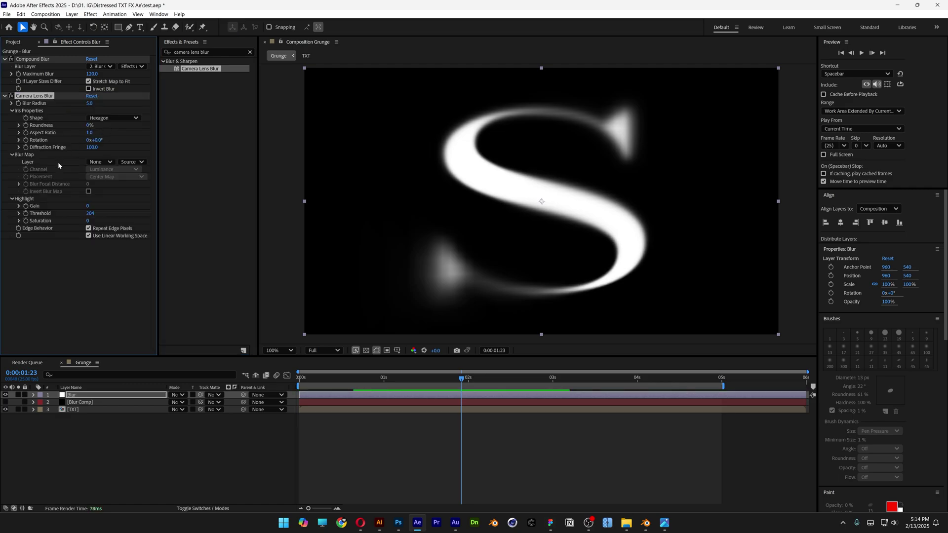
Map Camera Lens Blur to Blur Comp with Effects & Masks, set radius 62, and preview
{"action": "left_click", "coordinate": [97, 161]}
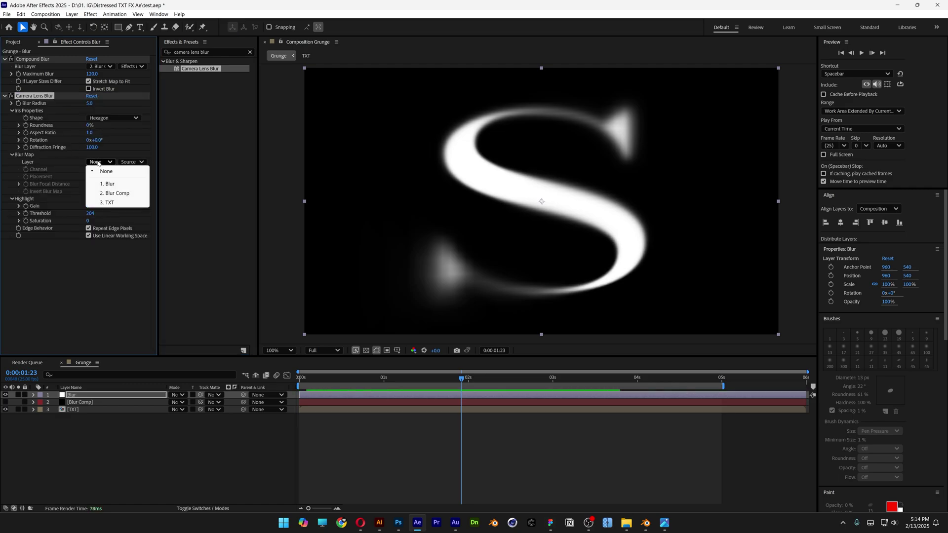
{"action": "left_click", "coordinate": [121, 193]}
{"action": "left_click", "coordinate": [131, 163]}
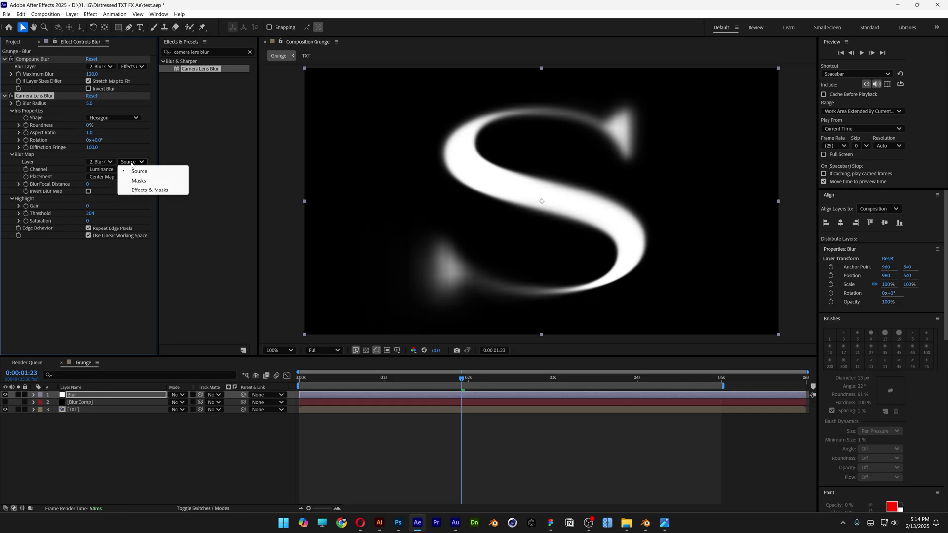
{"action": "left_click", "coordinate": [150, 190]}
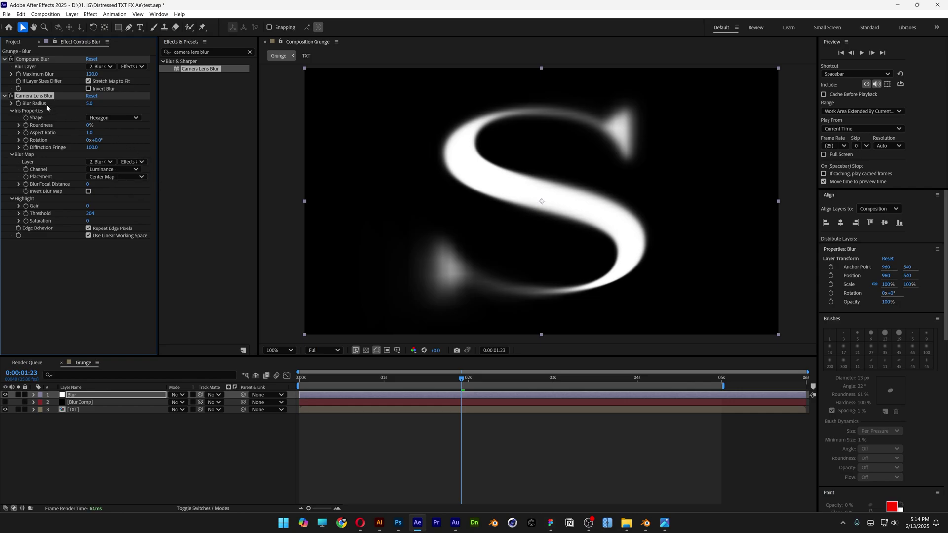
{"action": "left_click_drag", "start_coordinate": [89, 103], "coordinate": [13, 104]}
{"action": "key", "text": "space"}
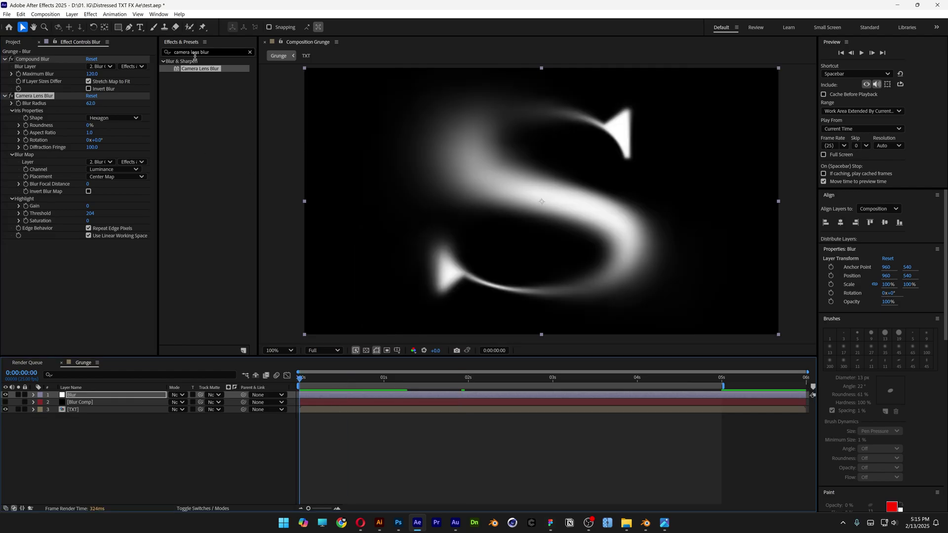
Add a new adjustment layer named FX at the top of the stack
{"action": "right_click", "coordinate": [149, 448]}
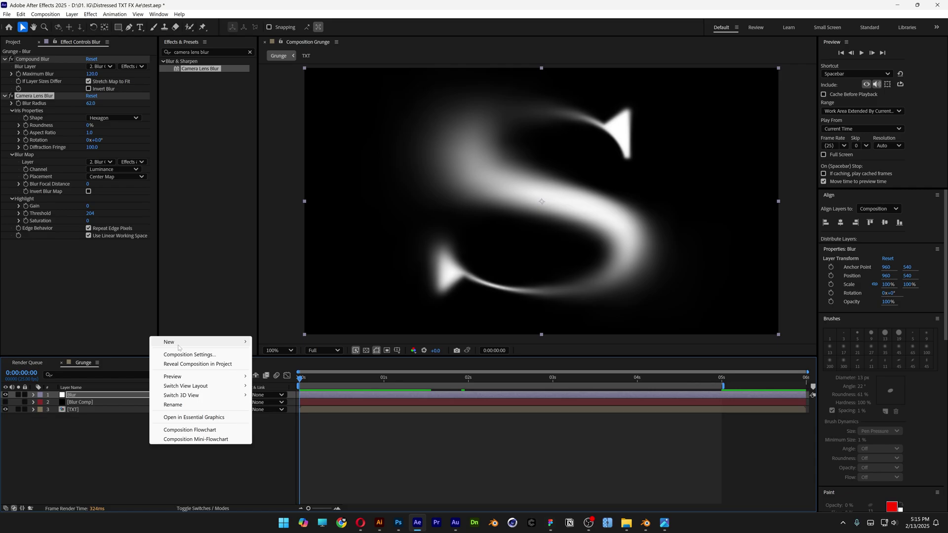
{"action": "mouse_move", "coordinate": [179, 344]}
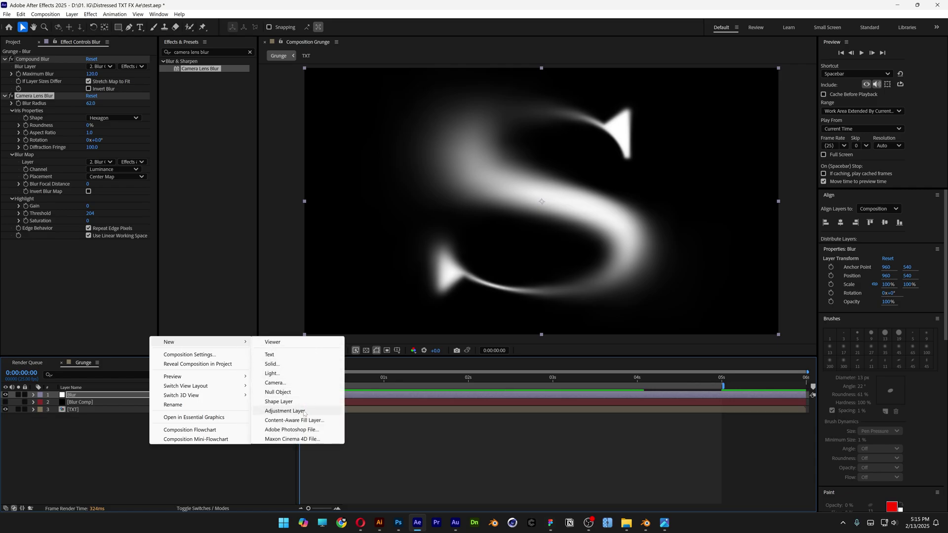
{"action": "left_click", "coordinate": [285, 411]}
{"action": "right_click", "coordinate": [97, 395]}
{"action": "left_click", "coordinate": [129, 370]}
{"action": "type", "text": "FX"}
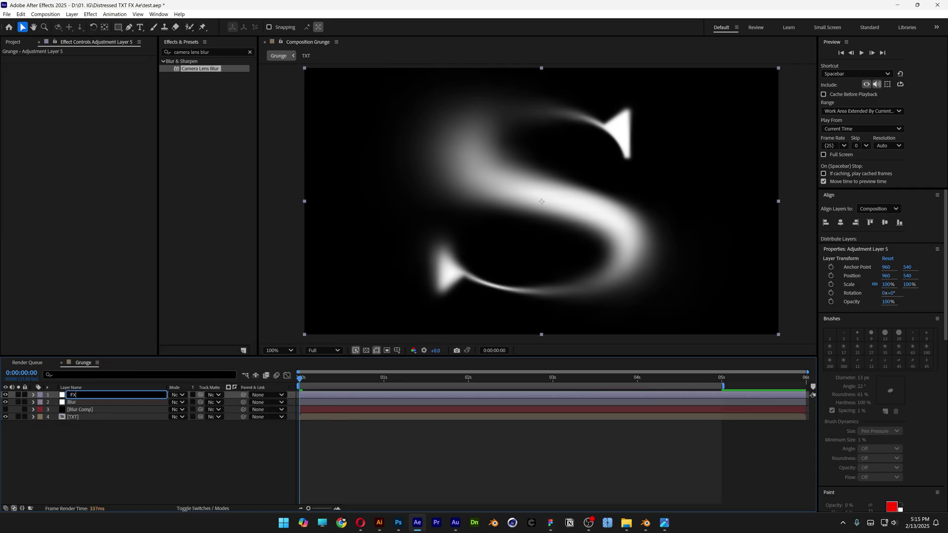
{"action": "key", "text": "Return"}
Apply Noise to FX at 45% with Use Color Noise turned off
{"action": "left_click", "coordinate": [218, 51]}
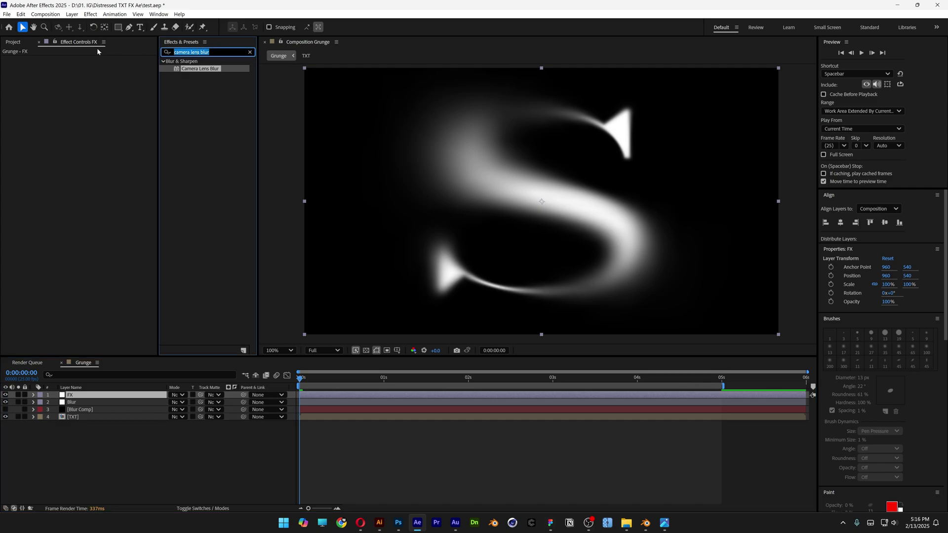
{"action": "type", "text": "noise"}
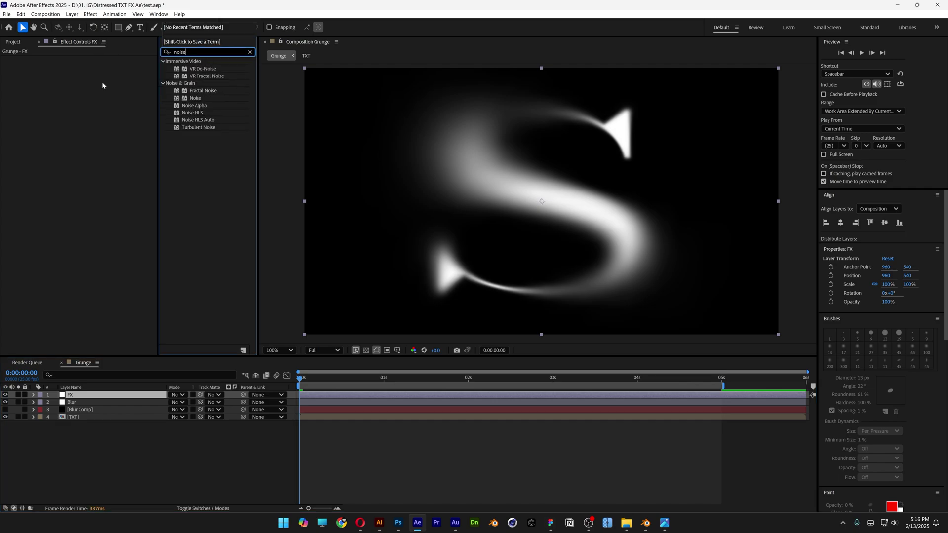
{"action": "left_click_drag", "start_coordinate": [192, 99], "coordinate": [111, 396]}
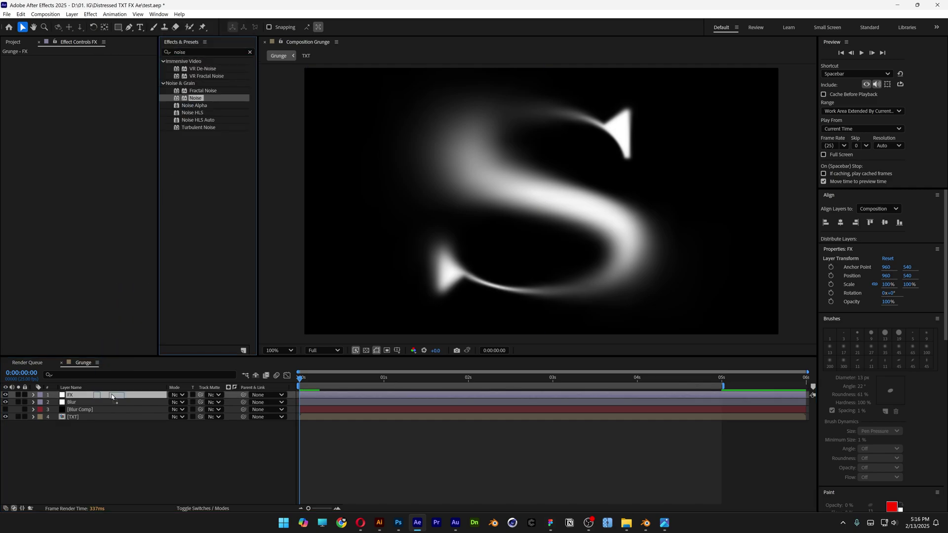
{"action": "left_click", "coordinate": [92, 67]}
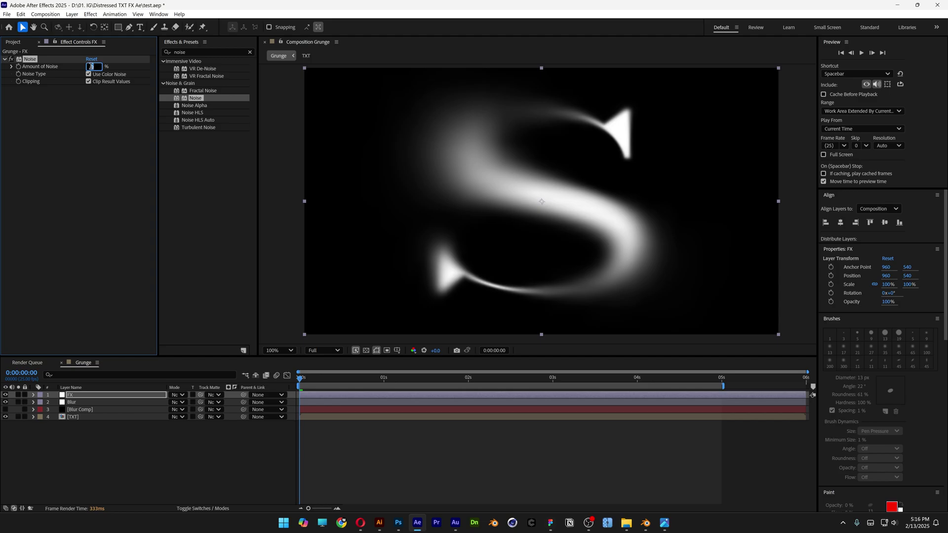
{"action": "key", "text": "Return"}
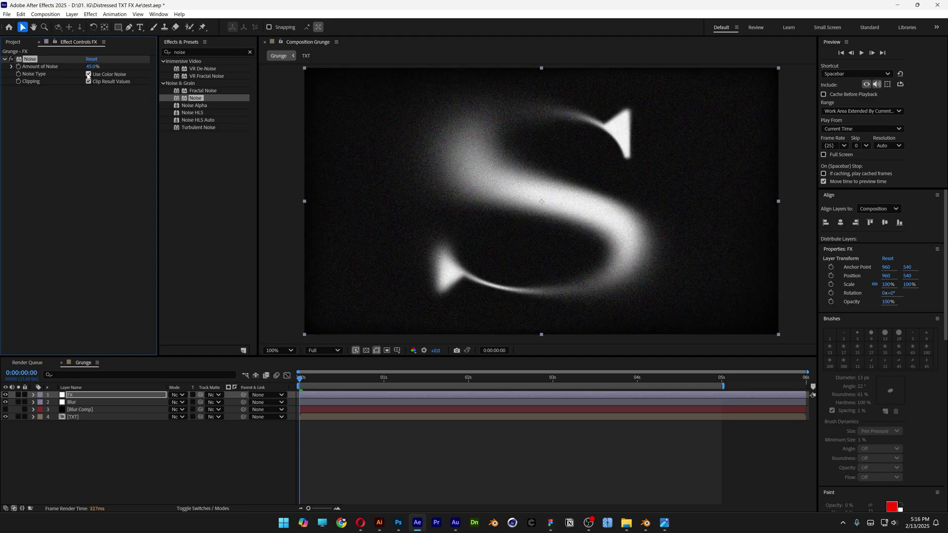
{"action": "left_click", "coordinate": [89, 74]}
Apply Threshold to the FX layer and set its level to 64
{"action": "key", "text": "ctrl+5"}
{"action": "type", "text": "thre"}
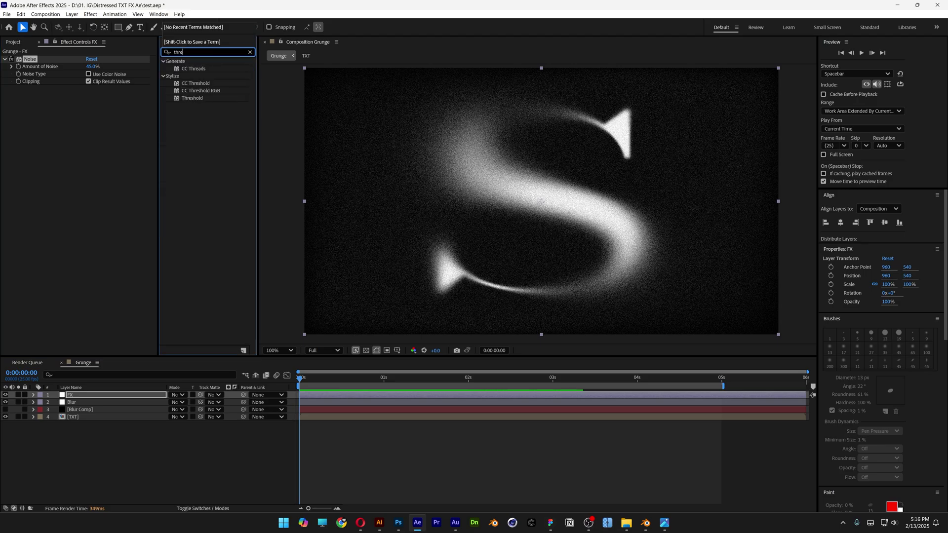
{"action": "type", "text": "shold"}
{"action": "left_click_drag", "start_coordinate": [192, 83], "coordinate": [78, 98]}
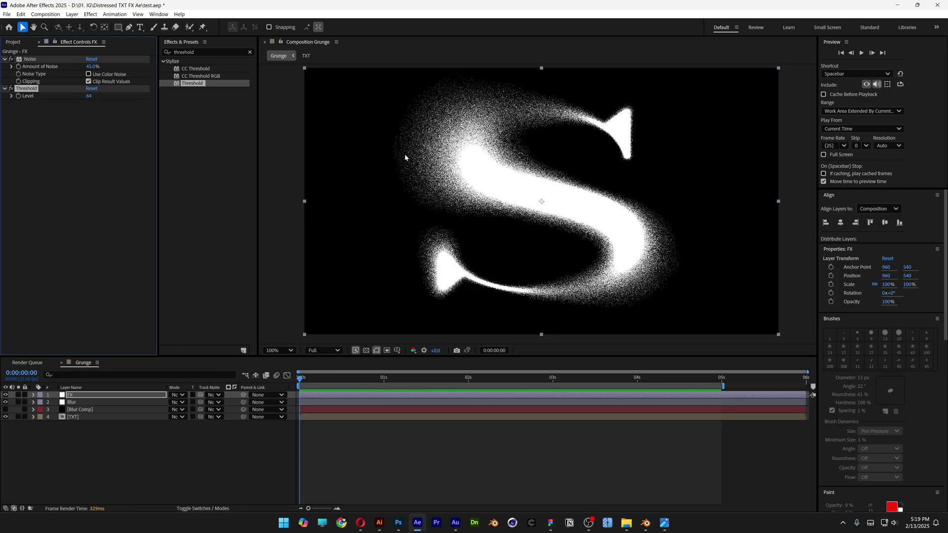
{"action": "scroll", "coordinate": [404, 153], "scroll_direction": "up", "scroll_amount": 4}
{"action": "left_click_drag", "start_coordinate": [404, 161], "coordinate": [509, 194]}
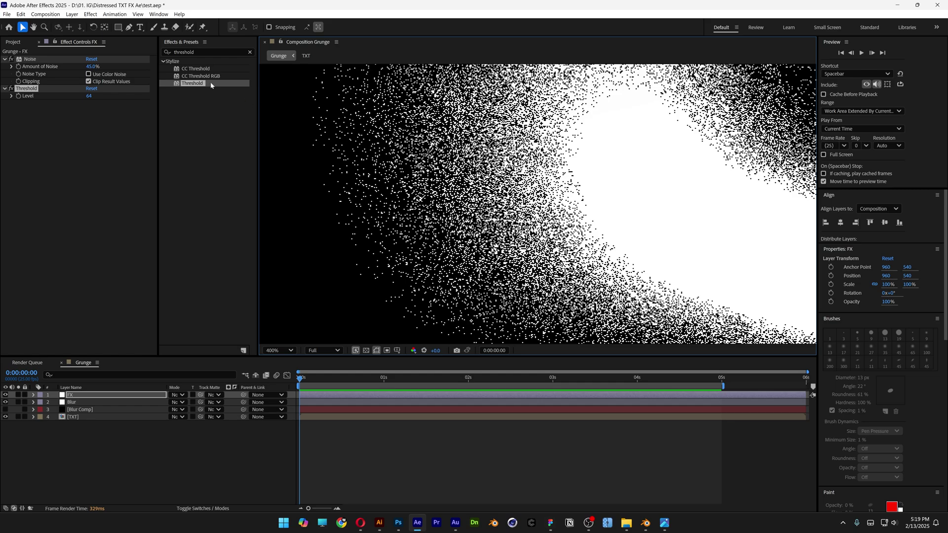
Add Fast Box Blur below Threshold with a blur radius of 0.6
{"action": "left_click", "coordinate": [197, 52]}
{"action": "type", "text": "fast box blur"}
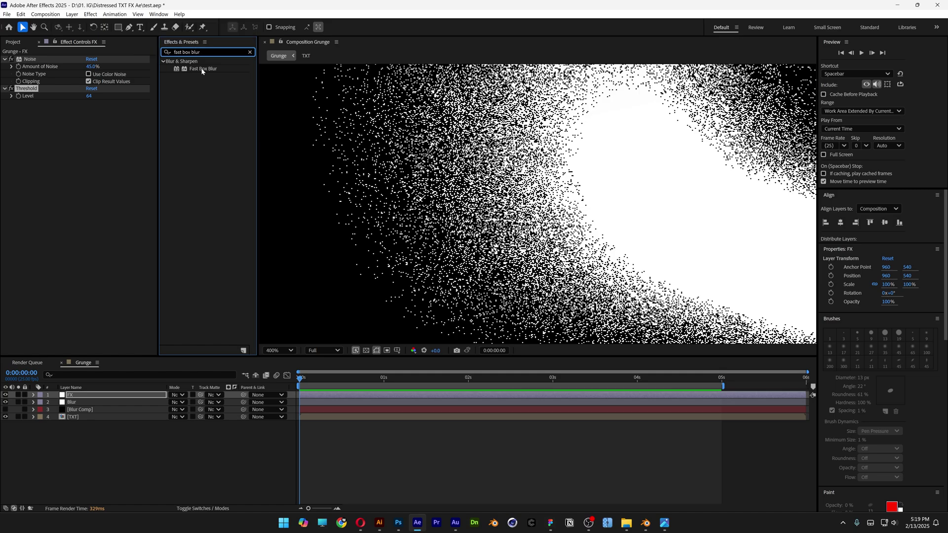
{"action": "left_click_drag", "start_coordinate": [201, 71], "coordinate": [93, 161]}
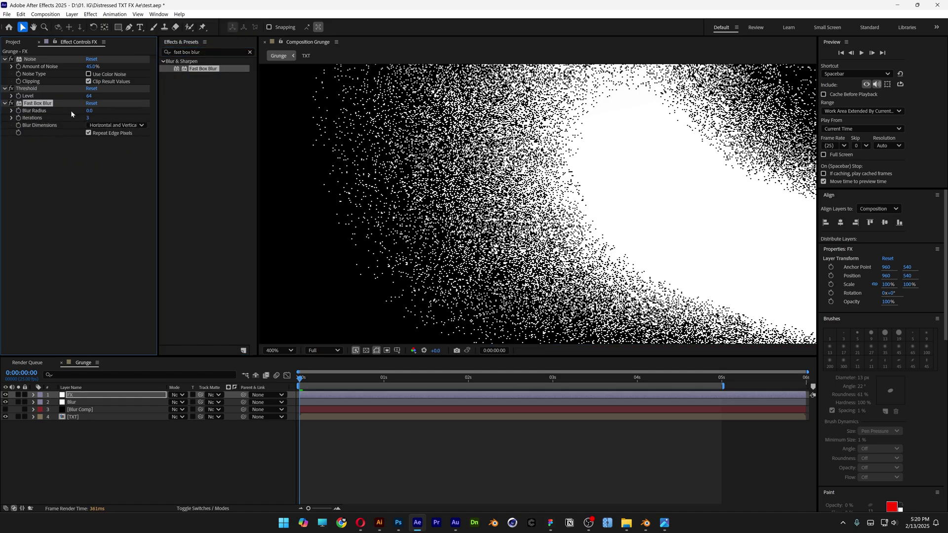
{"action": "left_click", "coordinate": [90, 112]}
{"action": "key", "text": "Return"}
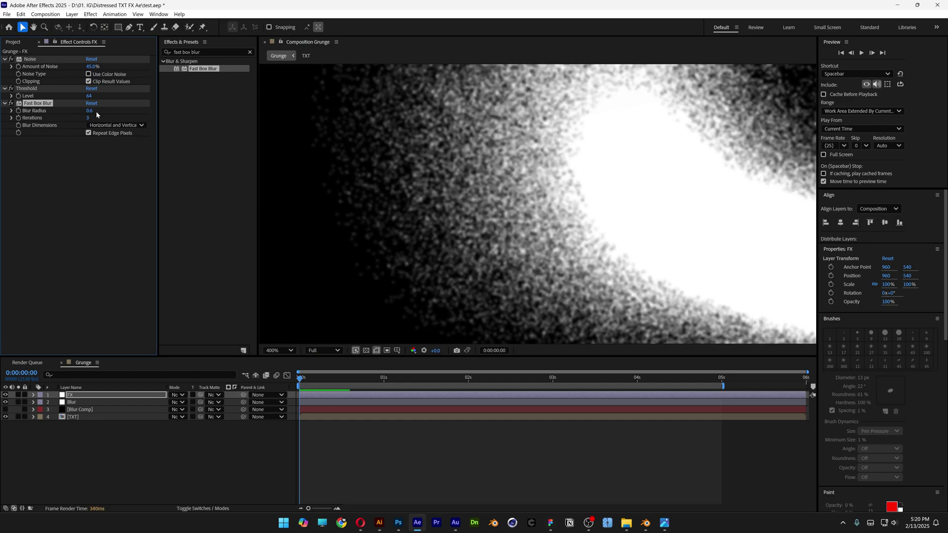
{"action": "key", "text": "ctrl+7"}
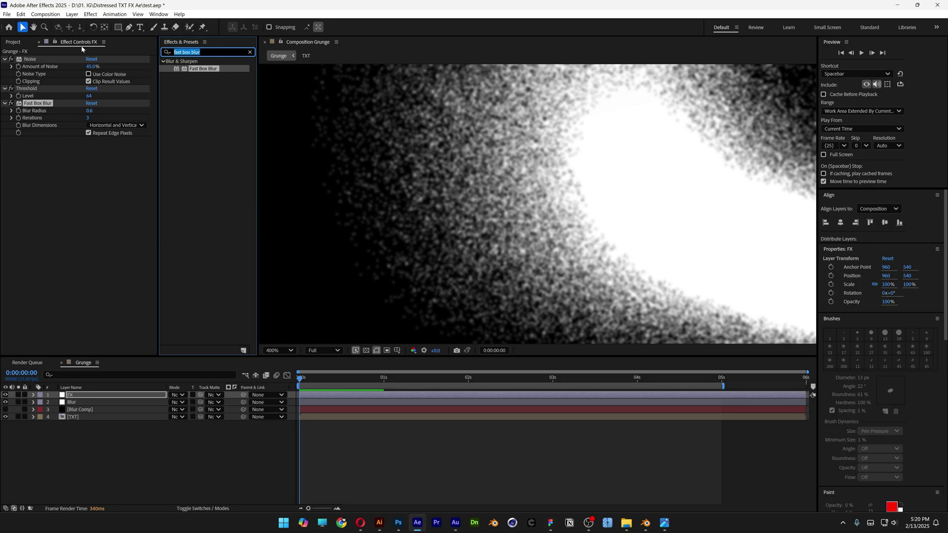
Apply Curves to the FX layer and bow the curve down to darken the S
{"action": "type", "text": "curve"}
{"action": "left_click_drag", "start_coordinate": [191, 92], "coordinate": [149, 146]}
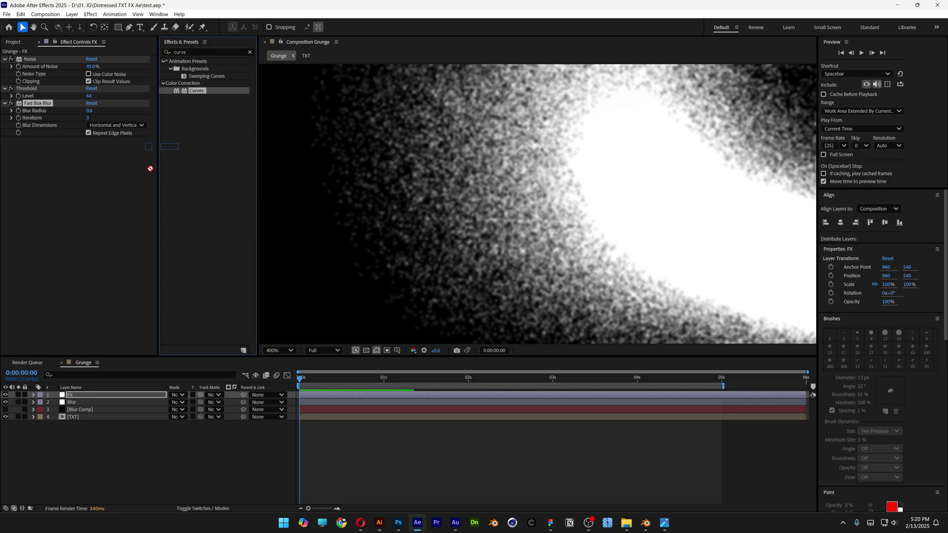
{"action": "left_click_drag", "start_coordinate": [63, 241], "coordinate": [74, 253]}
{"action": "scroll", "coordinate": [514, 178], "scroll_direction": "down", "scroll_amount": 4}
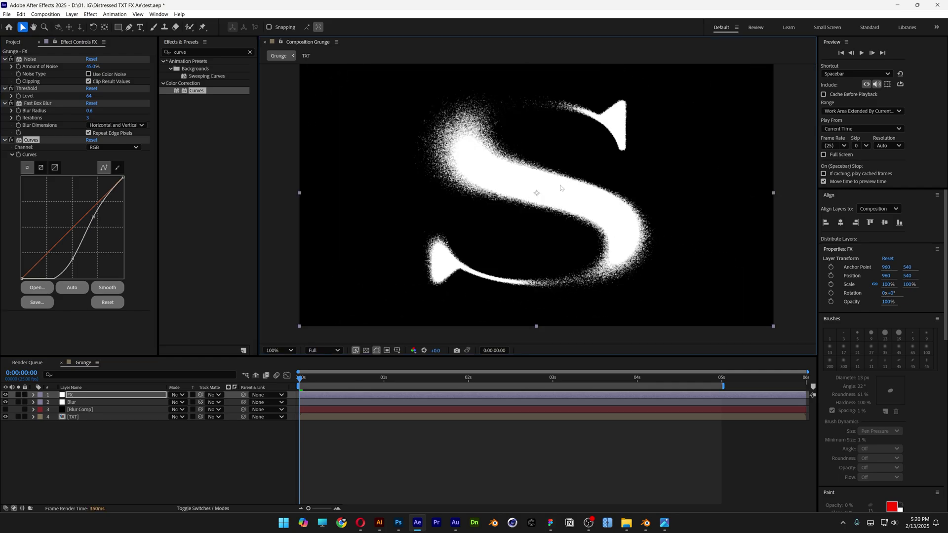
Duplicate Noise as Noise 2 below Curves, then import the ink-paint texture image
{"action": "left_click", "coordinate": [32, 59]}
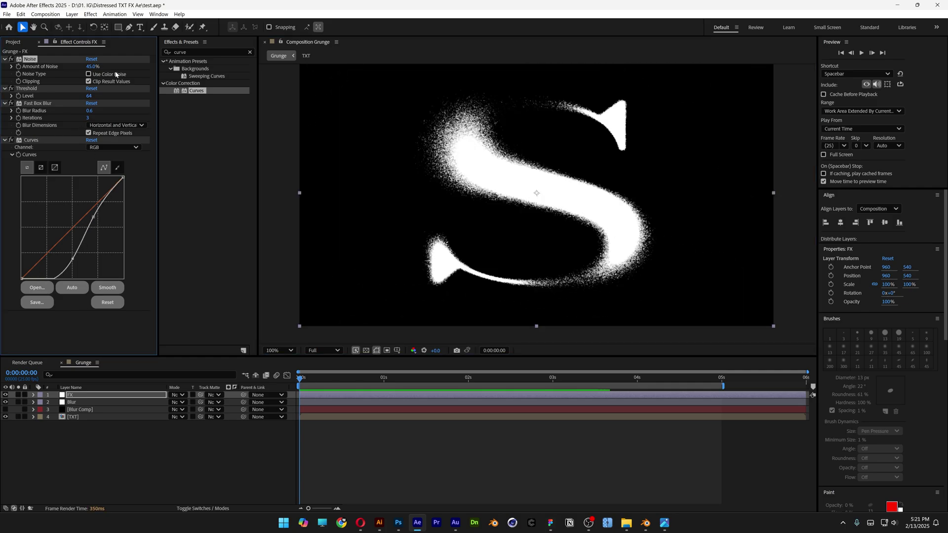
{"action": "key", "text": "ctrl+d"}
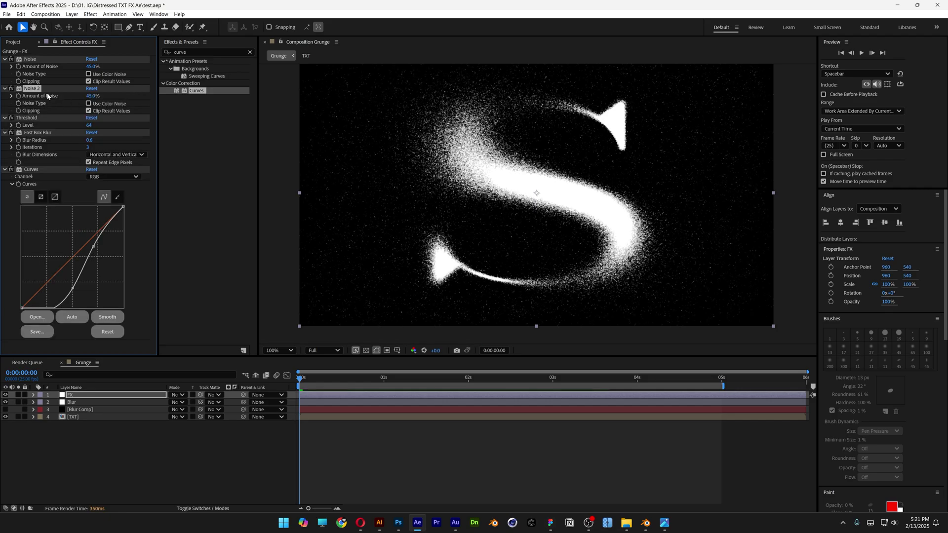
{"action": "left_click_drag", "start_coordinate": [47, 204], "coordinate": [79, 322]}
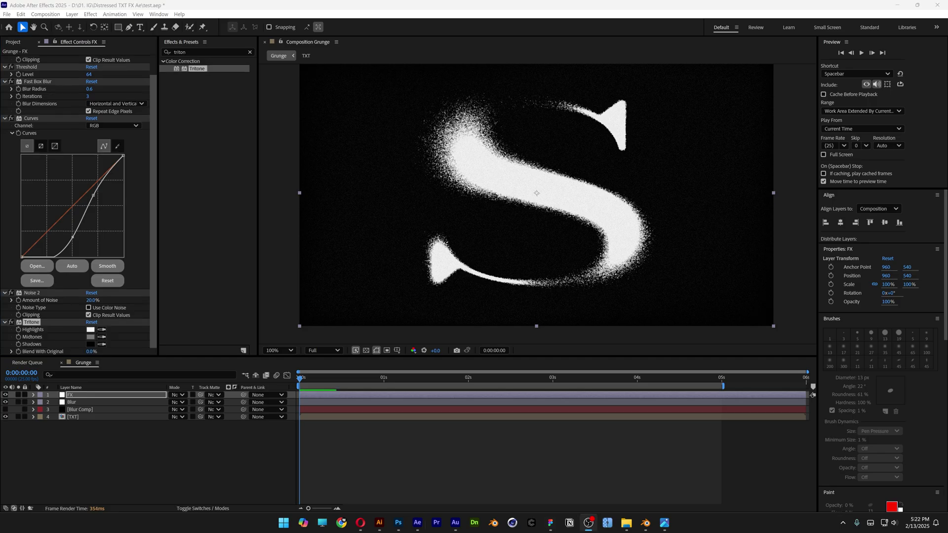
{"action": "left_click_drag", "start_coordinate": [489, 278], "coordinate": [109, 449]}
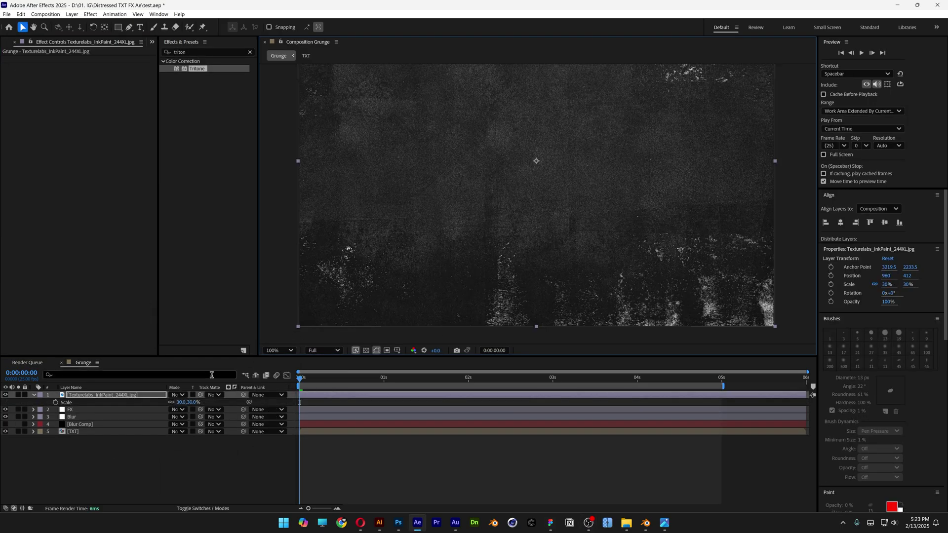
Blend the ink-paint texture layer in Screen mode, darken it with bowed-down Curves, and preview
{"action": "left_click", "coordinate": [178, 395]}
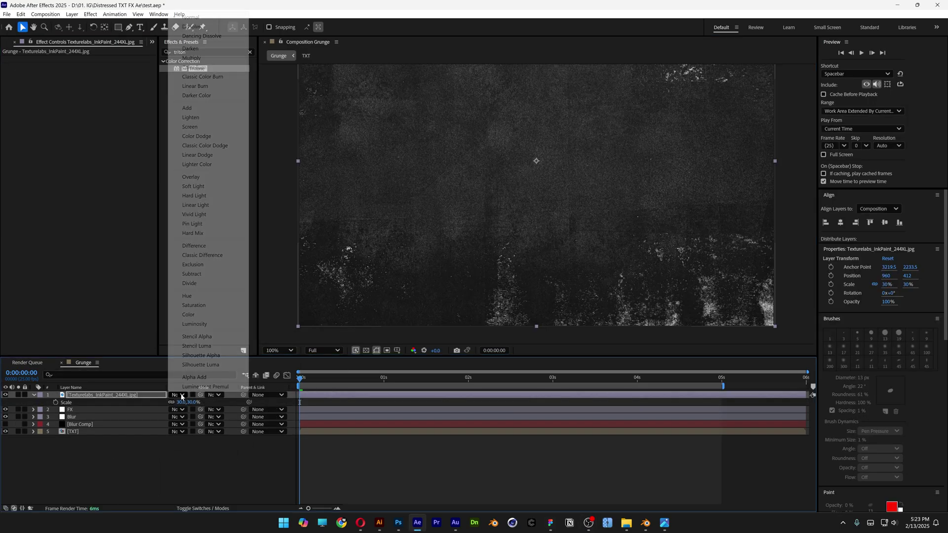
{"action": "left_click", "coordinate": [191, 127]}
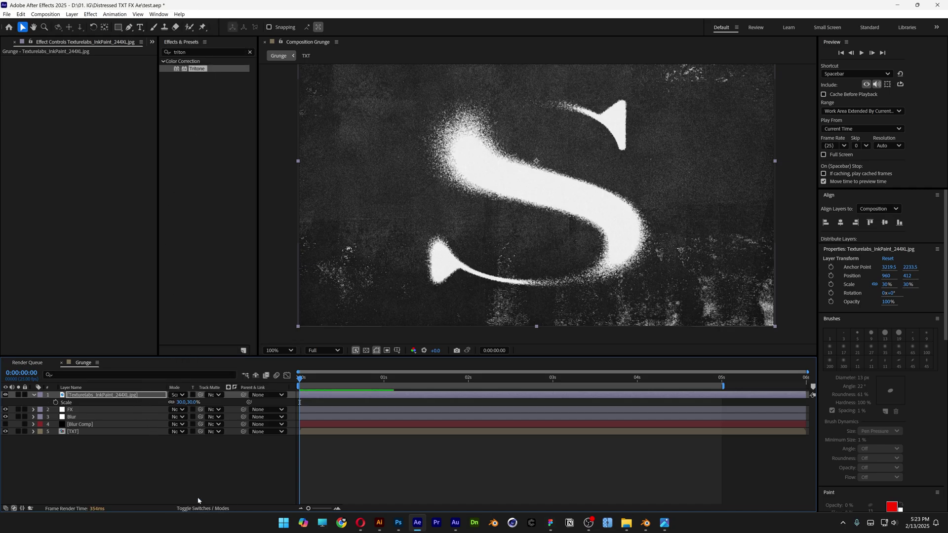
{"action": "left_click", "coordinate": [197, 52]}
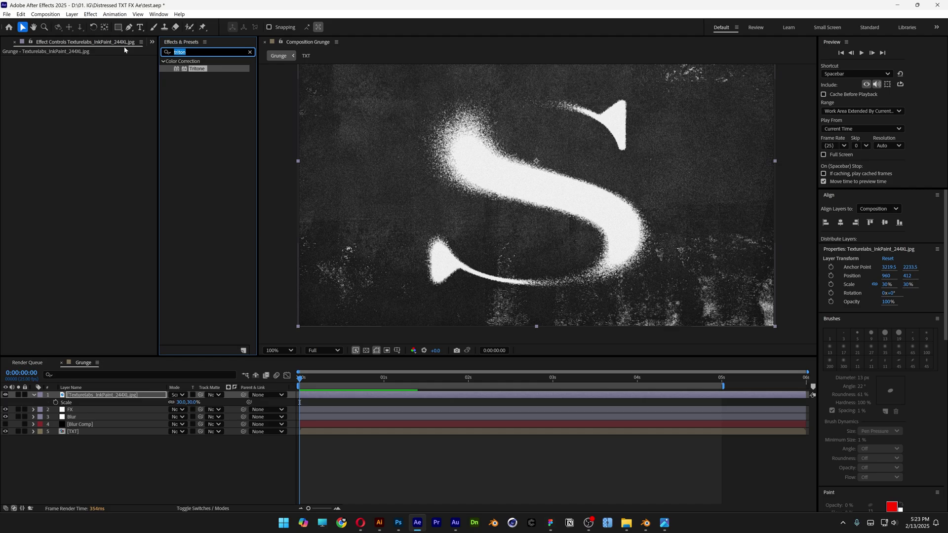
{"action": "type", "text": "curve"}
{"action": "left_click_drag", "start_coordinate": [192, 91], "coordinate": [148, 297]}
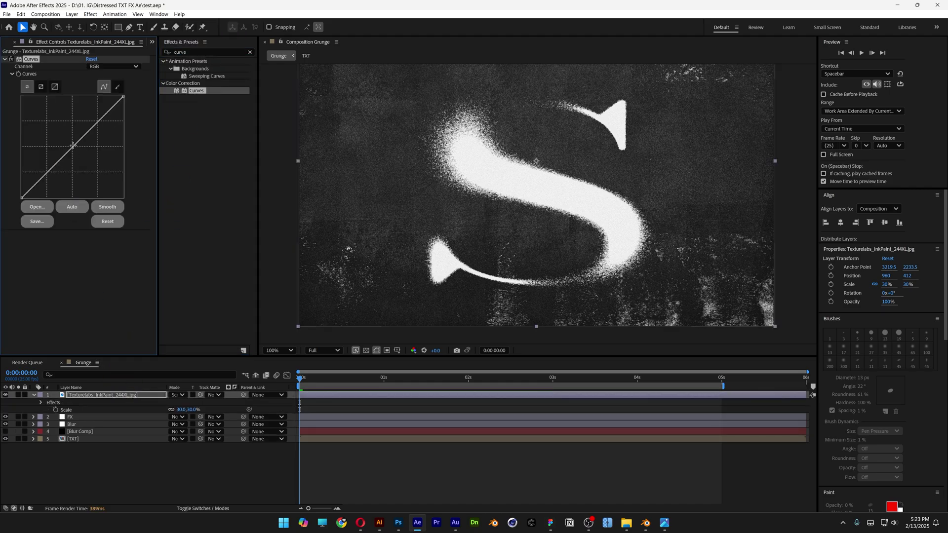
{"action": "left_click_drag", "start_coordinate": [73, 146], "coordinate": [84, 166]}
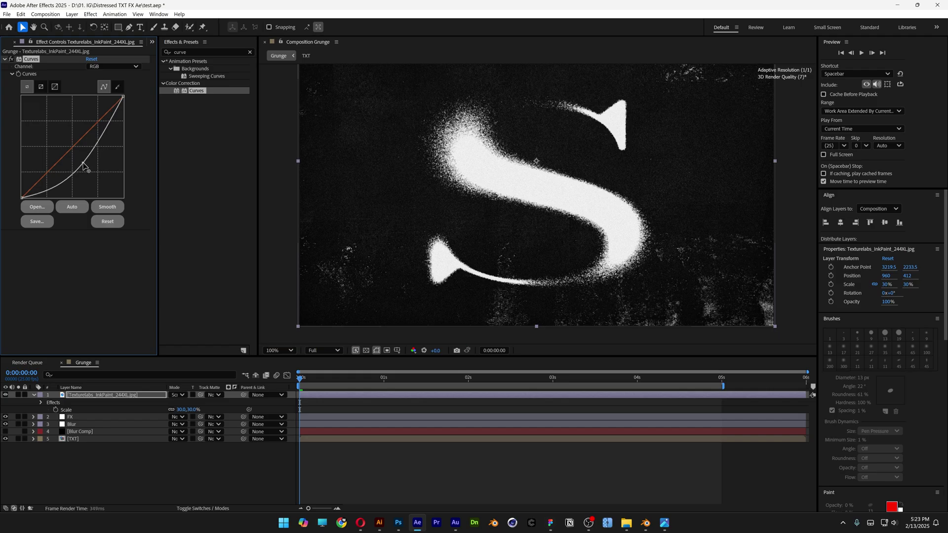
{"action": "key", "text": "space"}
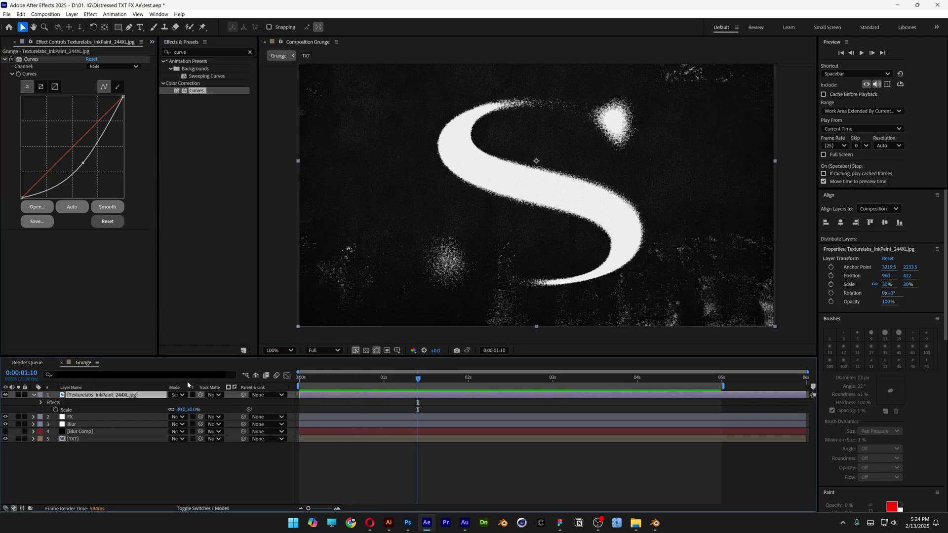
Drop the FX layer's Threshold level from 64 to 23 and preview the thicker S
{"action": "left_click", "coordinate": [82, 418]}
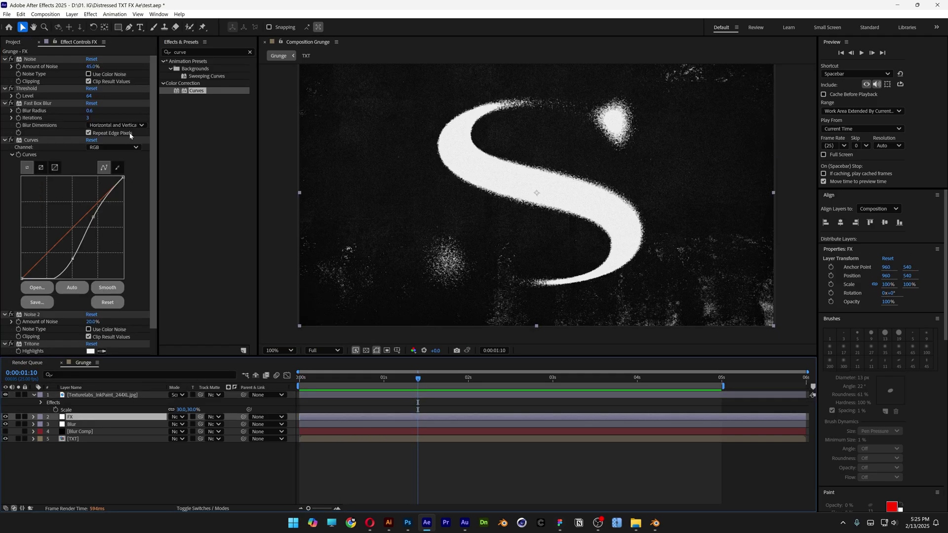
{"action": "left_click_drag", "start_coordinate": [93, 97], "coordinate": [72, 96]}
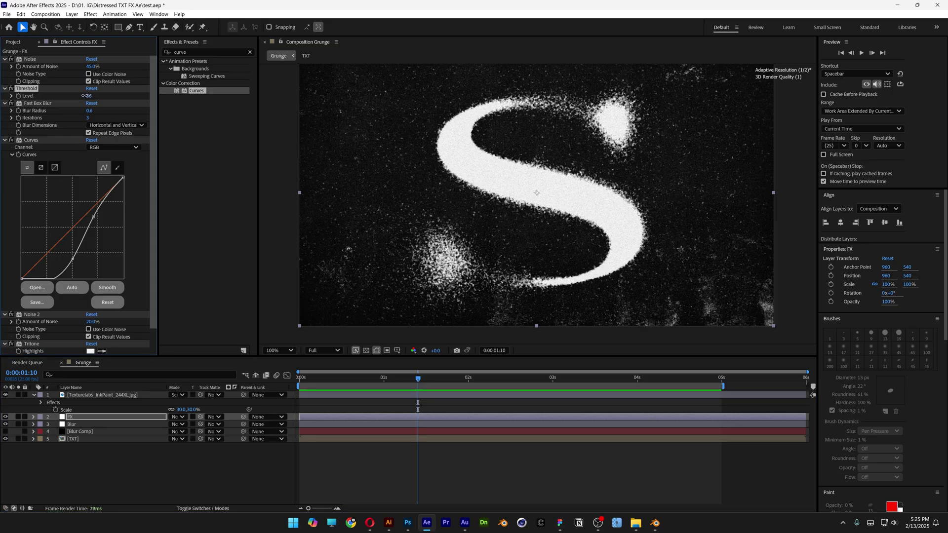
{"action": "key", "text": "space"}
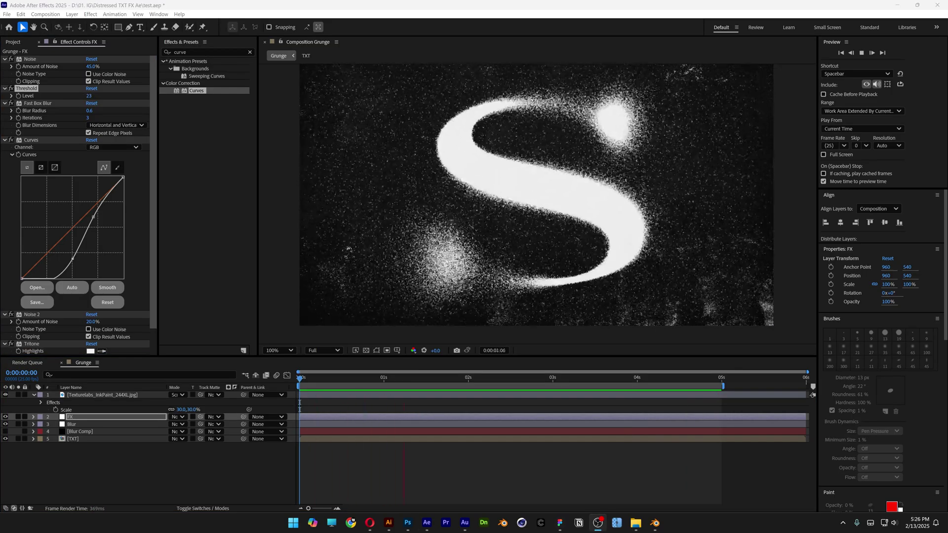